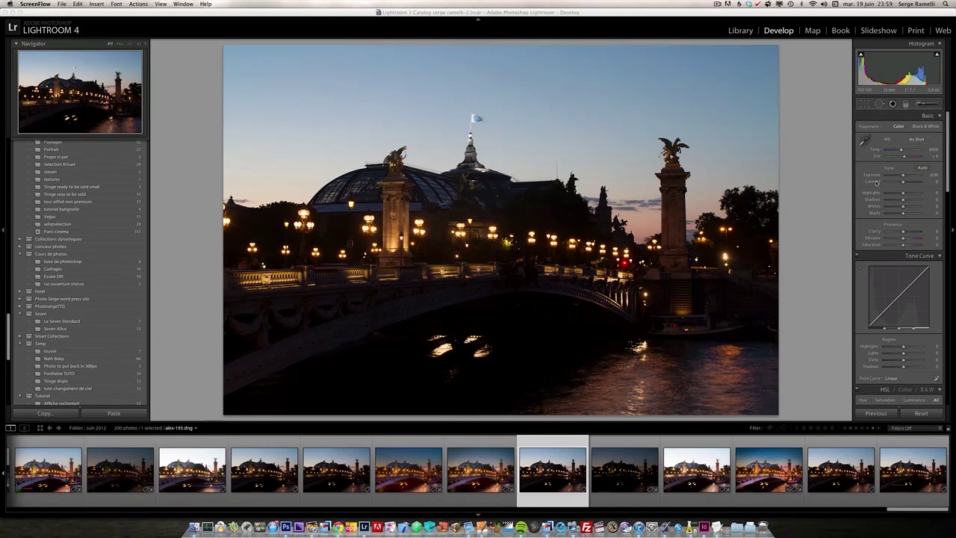
Step: Compare the underexposed and overexposed bracketed shots of the bridge, then return to the normal exposure
{"action": "left_click", "coordinate": [624, 469]}
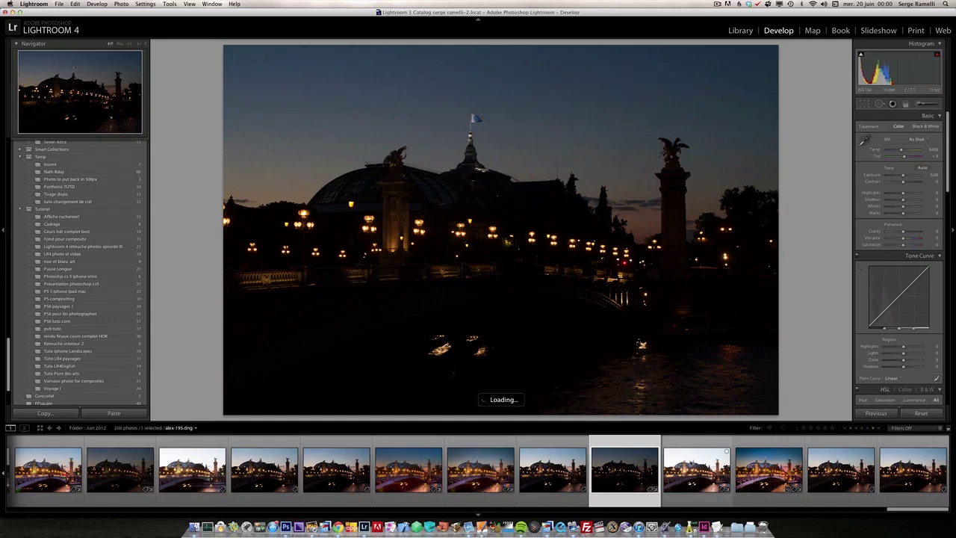
{"action": "left_click", "coordinate": [696, 469]}
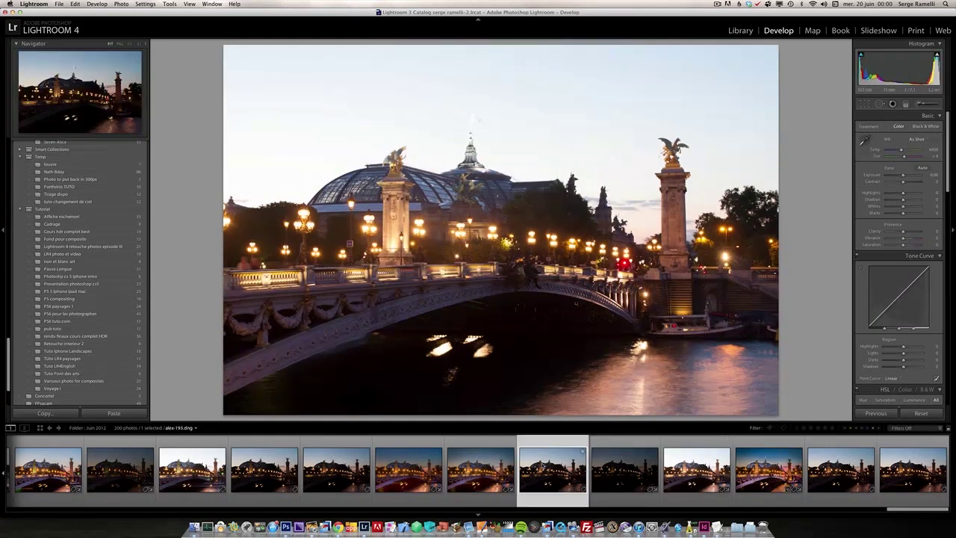
{"action": "left_click", "coordinate": [545, 466]}
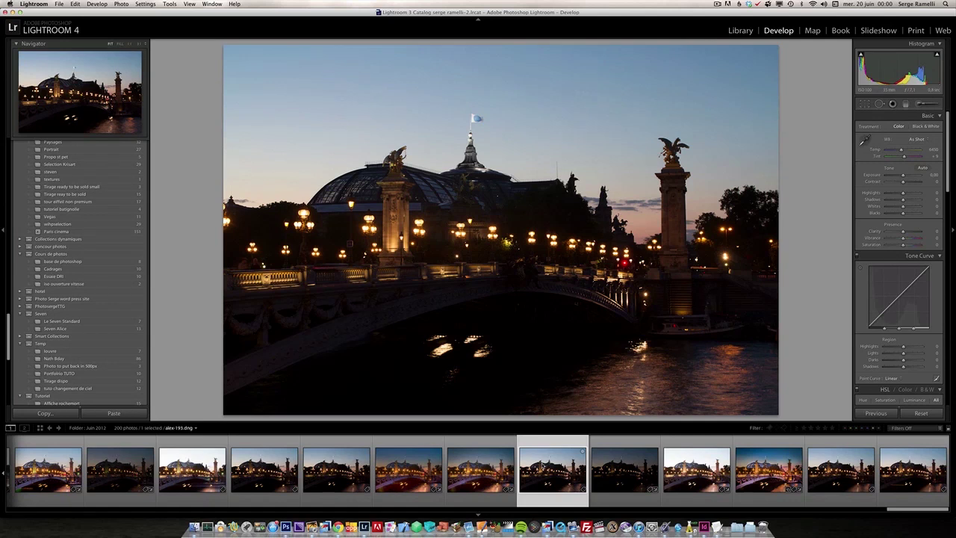
Step: Set the luminance noise reduction of the normally exposed bridge photo to 47
{"action": "left_click_drag", "start_coordinate": [949, 153], "coordinate": [950, 292]}
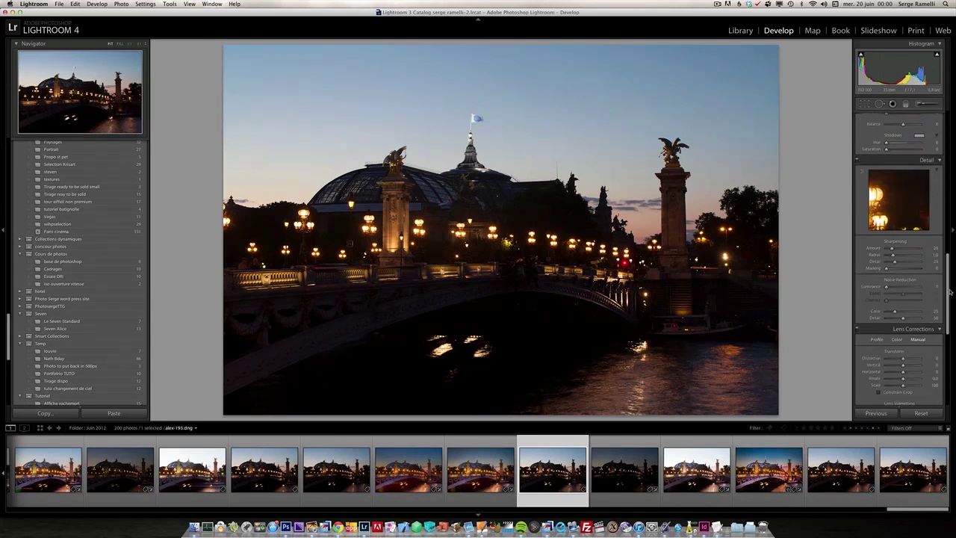
{"action": "left_click", "coordinate": [900, 287]}
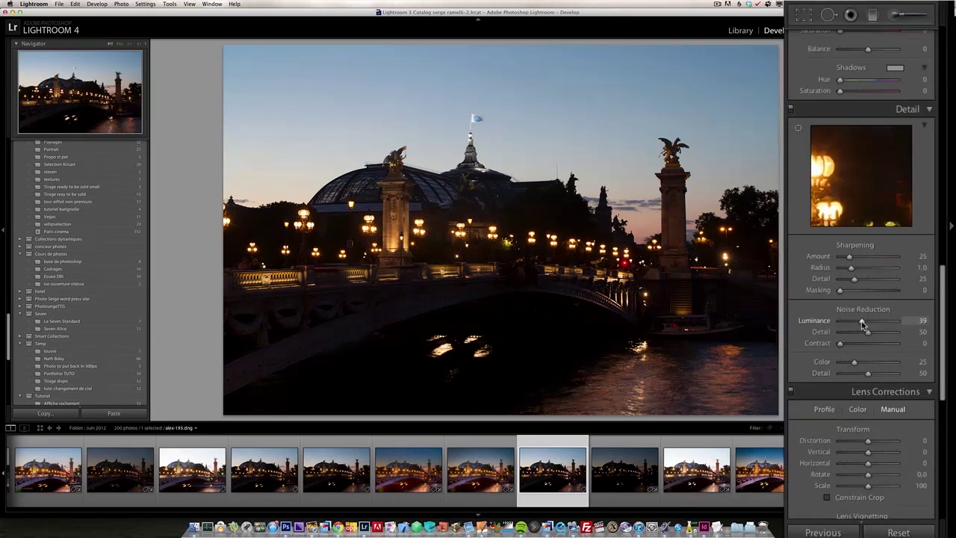
{"action": "left_click_drag", "start_coordinate": [862, 321], "coordinate": [866, 321]}
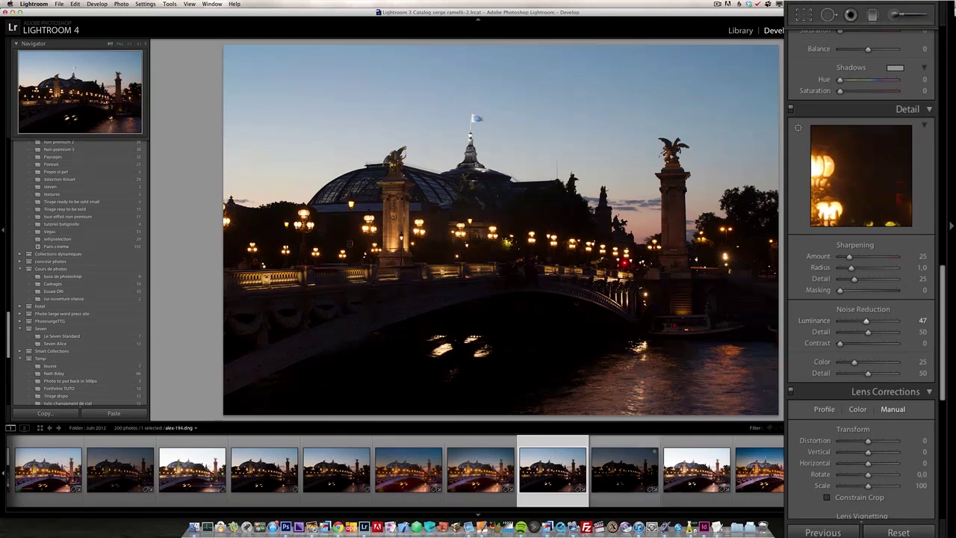
Step: Synchronize all develop settings from the normal exposure to the other two bracketed shots
{"action": "left_click", "coordinate": [697, 469], "text": "shift"}
{"action": "left_click", "coordinate": [881, 412]}
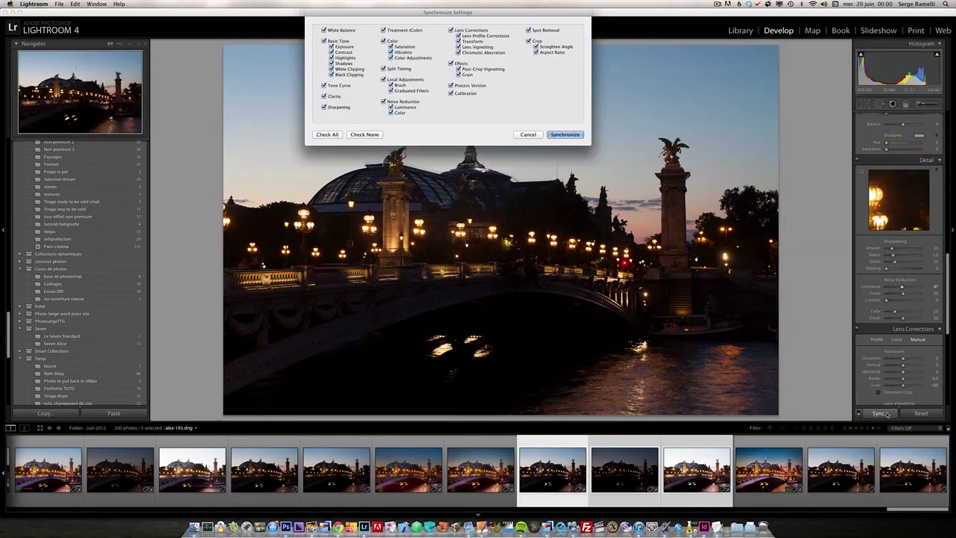
{"action": "left_click", "coordinate": [565, 135]}
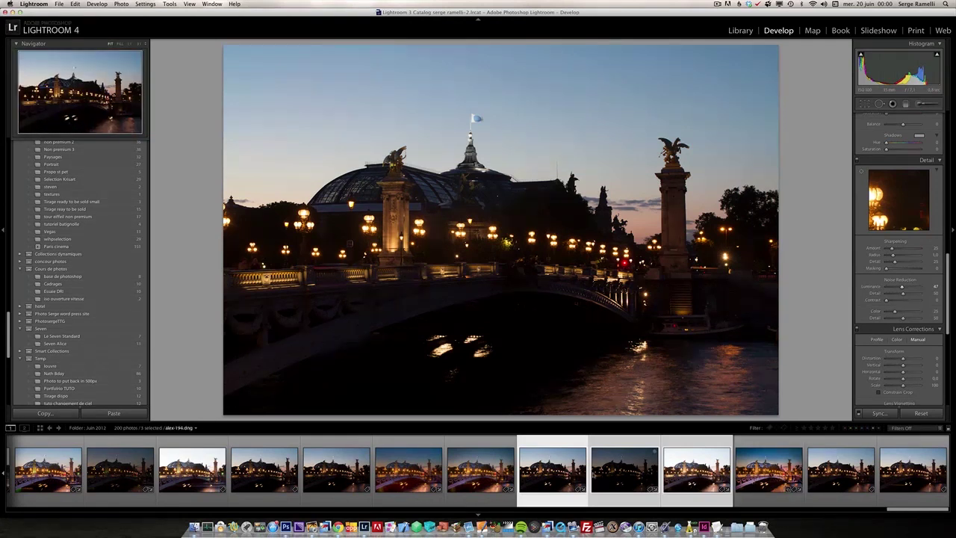
Step: Export the three bracketed exposures to Photomatix Pro as an aligned 16-bit TIFF HDR image with the file name PhotomatixVersion
{"action": "right_click", "coordinate": [551, 469]}
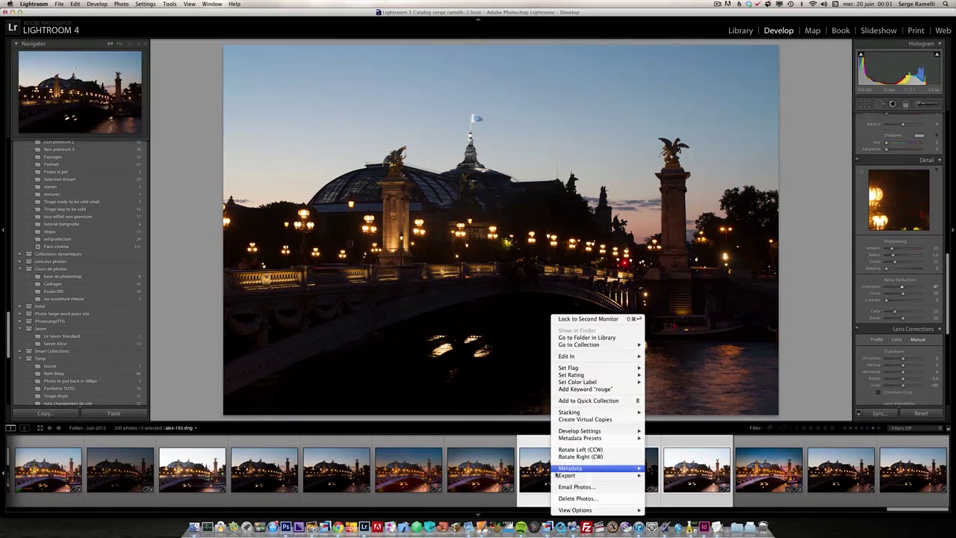
{"action": "mouse_move", "coordinate": [583, 475]}
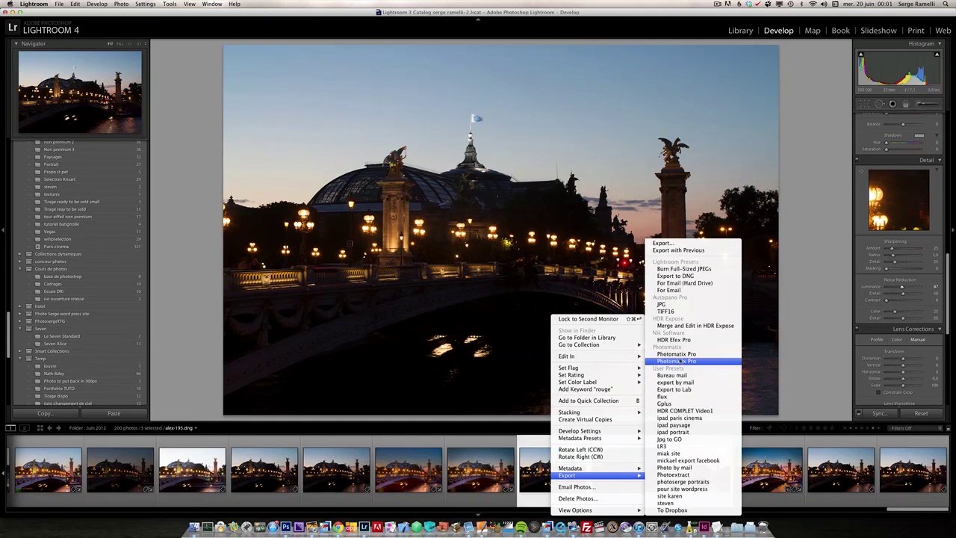
{"action": "left_click", "coordinate": [676, 359]}
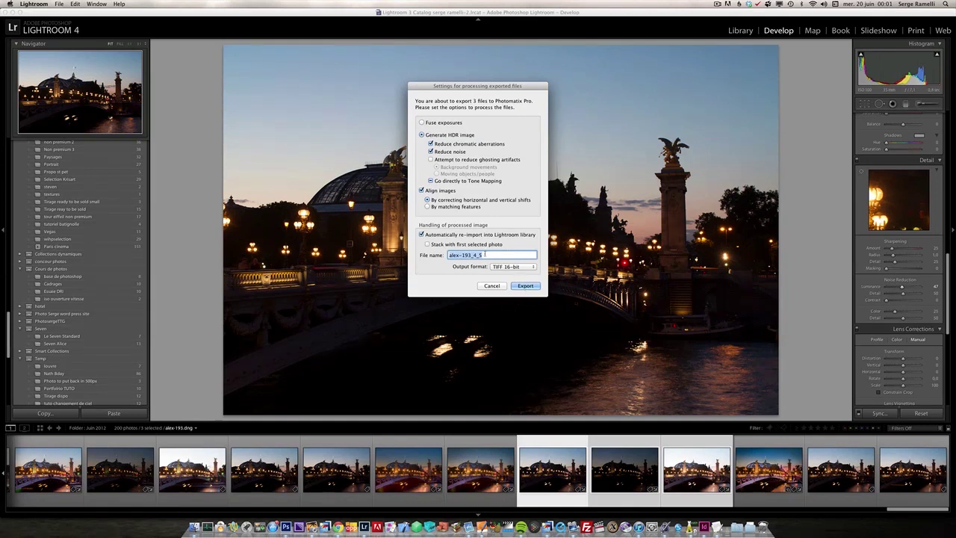
{"action": "type", "text": "PhotomatixVersion"}
{"action": "left_click", "coordinate": [531, 285]}
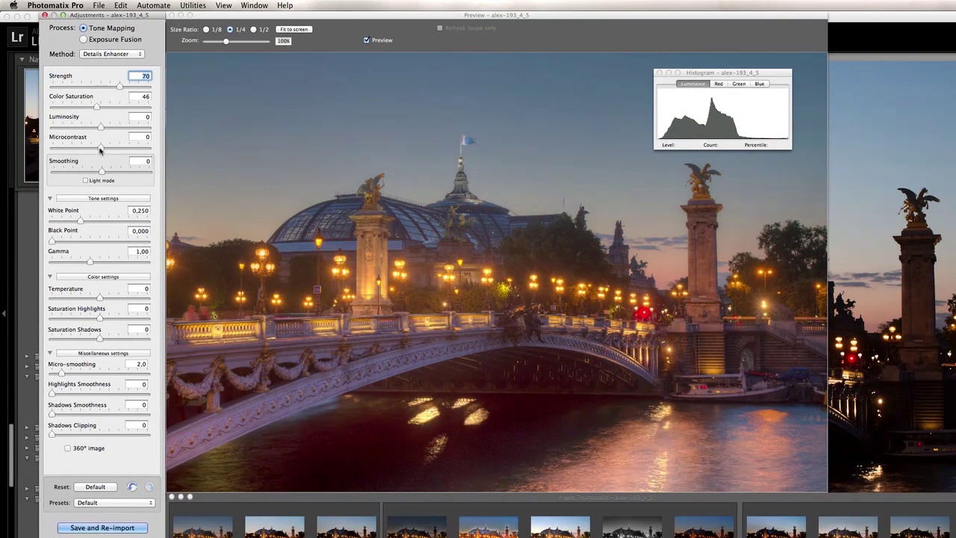
Step: Set Microcontrast to the maximum of +100 and switch Smoothing to Light mode at High
{"action": "left_click_drag", "start_coordinate": [101, 149], "coordinate": [154, 149]}
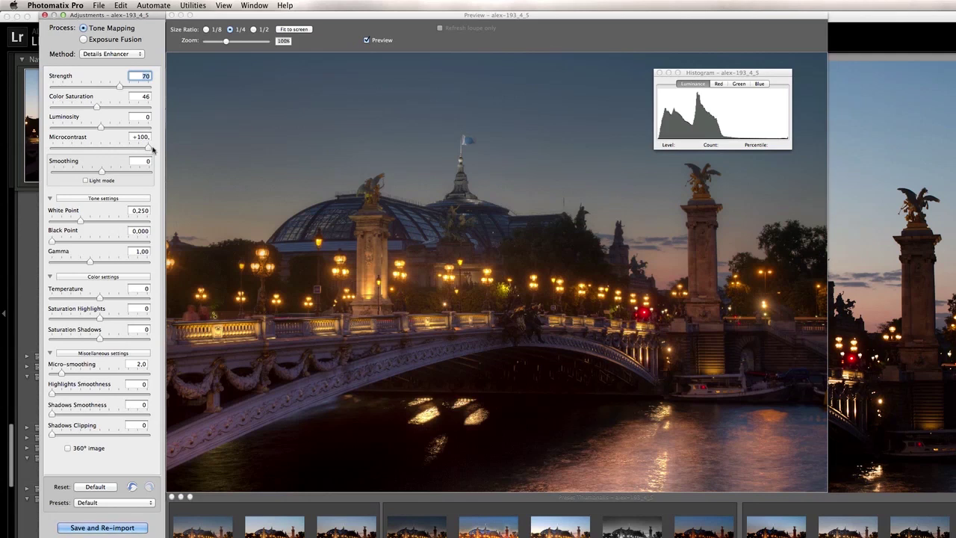
{"action": "left_click", "coordinate": [100, 180]}
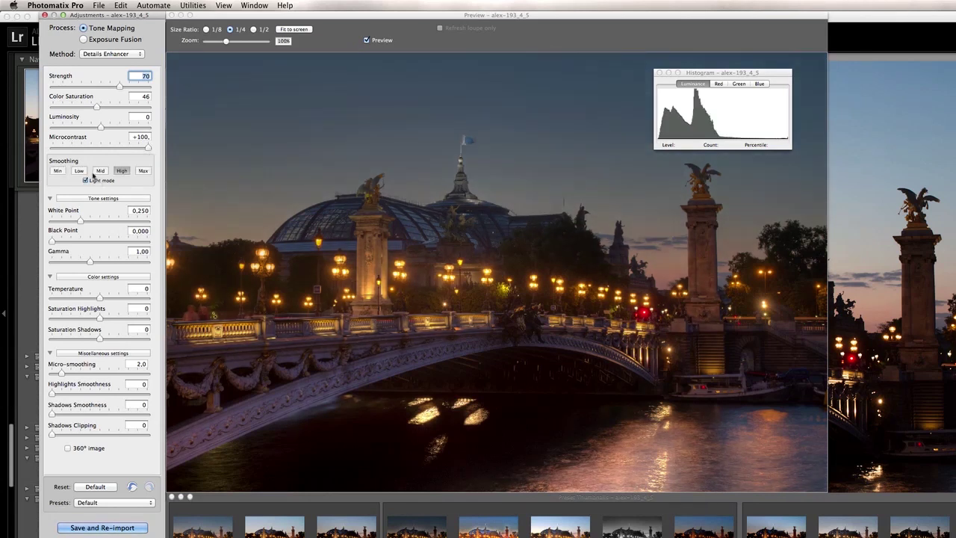
{"action": "left_click", "coordinate": [142, 171]}
{"action": "left_click", "coordinate": [122, 171]}
Step: Set Gamma to 0.91 and Luminosity to +25, then save and re-import the tone-mapped image into Lightroom
{"action": "left_click_drag", "start_coordinate": [89, 262], "coordinate": [95, 262]}
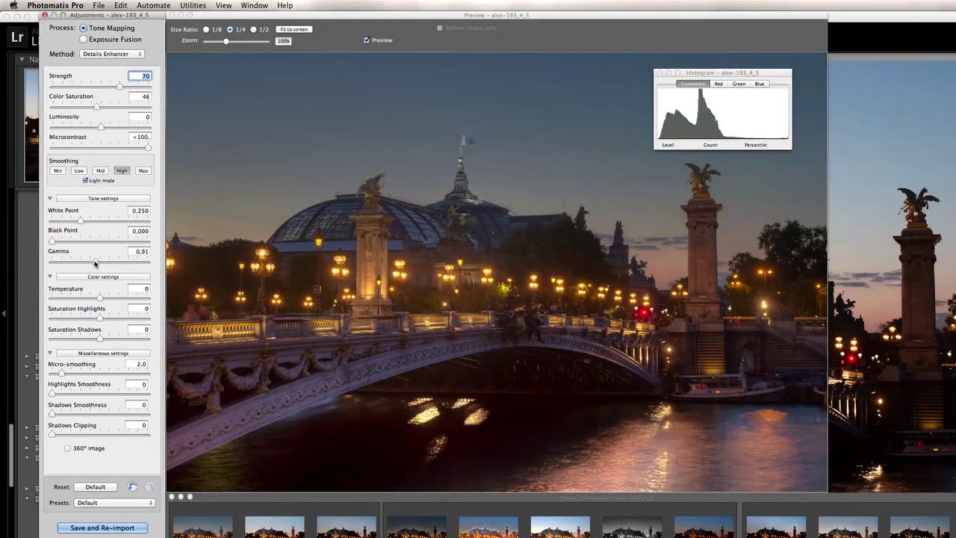
{"action": "left_click_drag", "start_coordinate": [102, 129], "coordinate": [114, 128]}
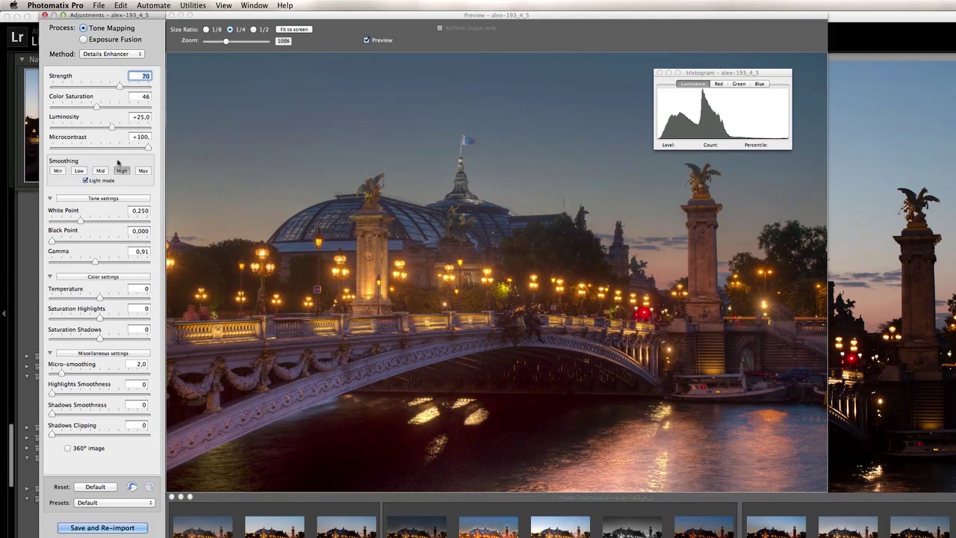
{"action": "left_click", "coordinate": [101, 527]}
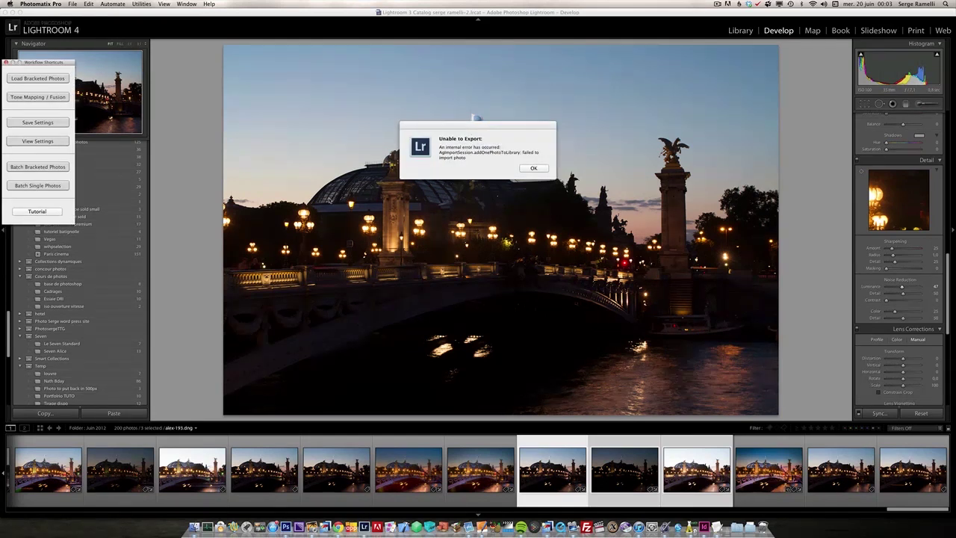
{"action": "left_click", "coordinate": [532, 169]}
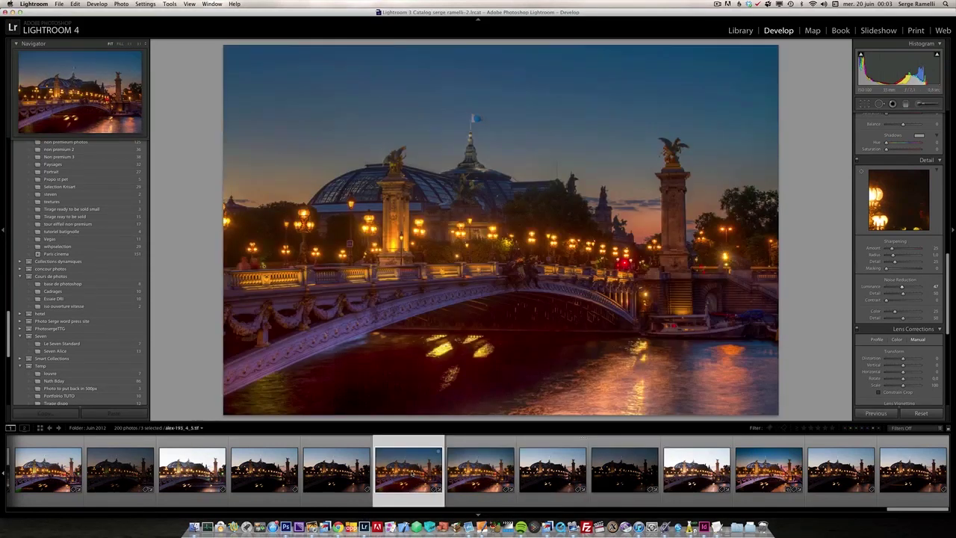
Step: Reset the develop settings of alex-193_4_5.tif and set Contrast to +36, Highlights to -38 and Shadows to +51
{"action": "left_click", "coordinate": [412, 473]}
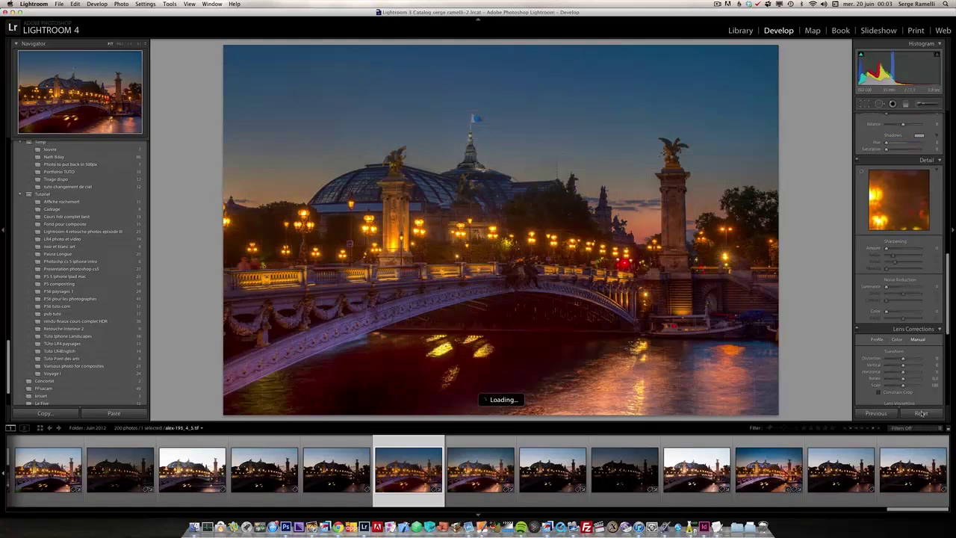
{"action": "left_click", "coordinate": [920, 413]}
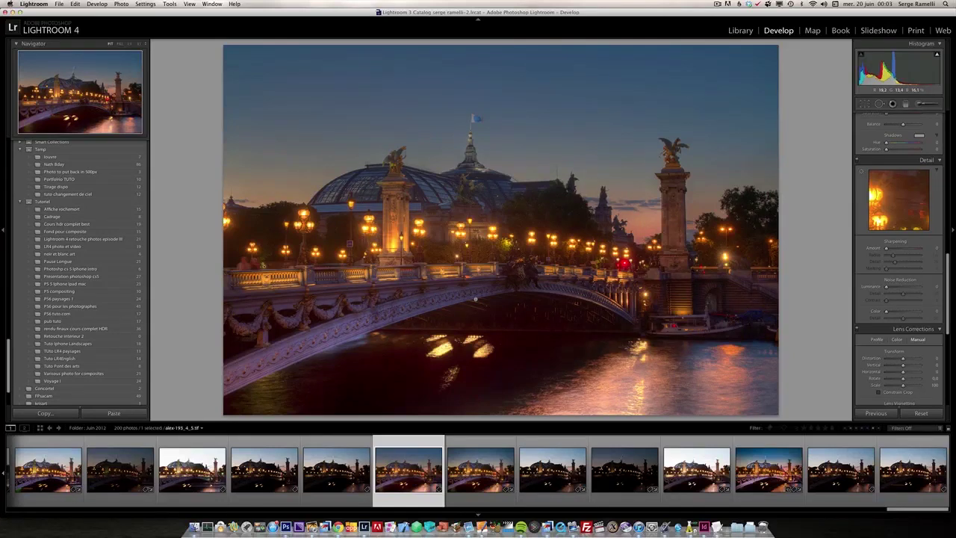
{"action": "left_click", "coordinate": [549, 359]}
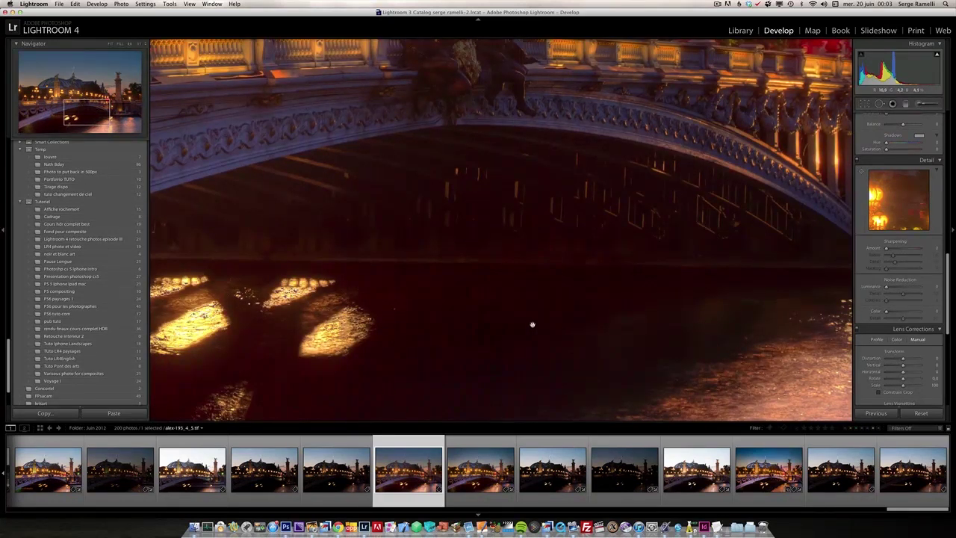
{"action": "left_click", "coordinate": [473, 291]}
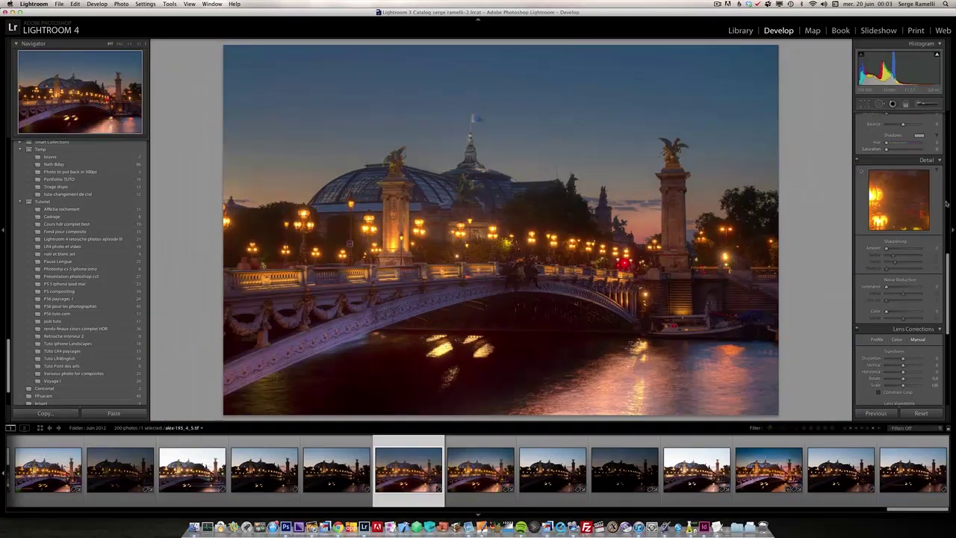
{"action": "scroll", "coordinate": [949, 189], "scroll_direction": "up", "scroll_amount": 5}
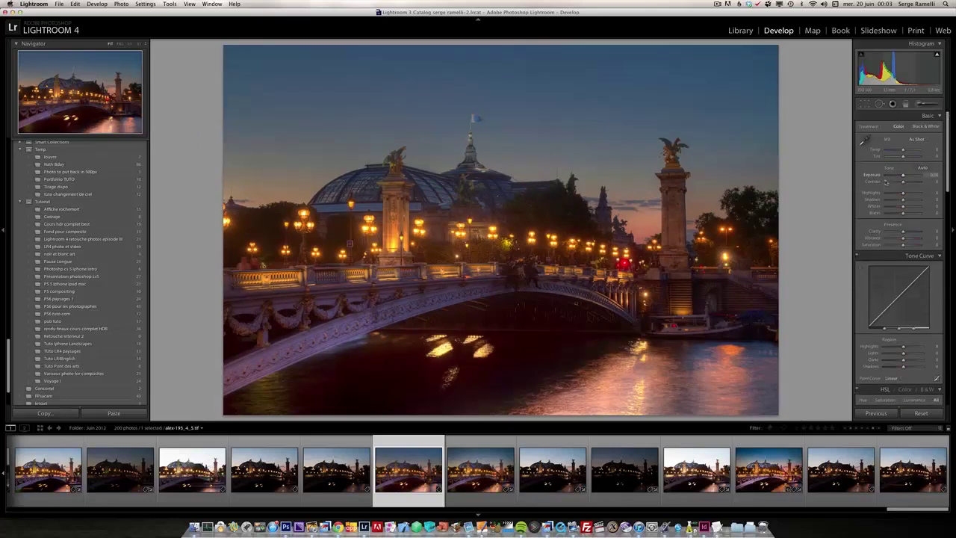
{"action": "left_click_drag", "start_coordinate": [903, 182], "coordinate": [841, 164]}
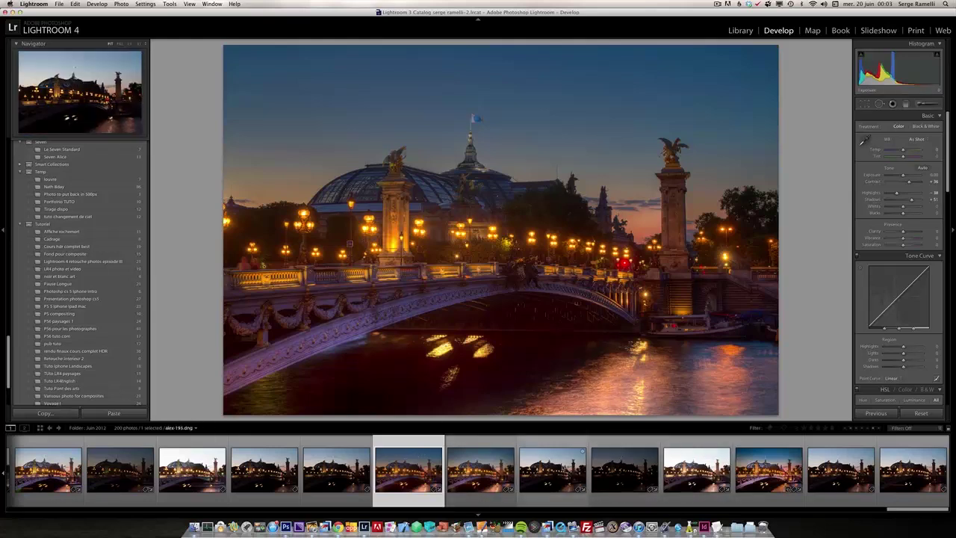
Step: Merge the three bracketed exposures in Photoshop's HDR Pro using the 32-bit mode
{"action": "left_click", "coordinate": [575, 464]}
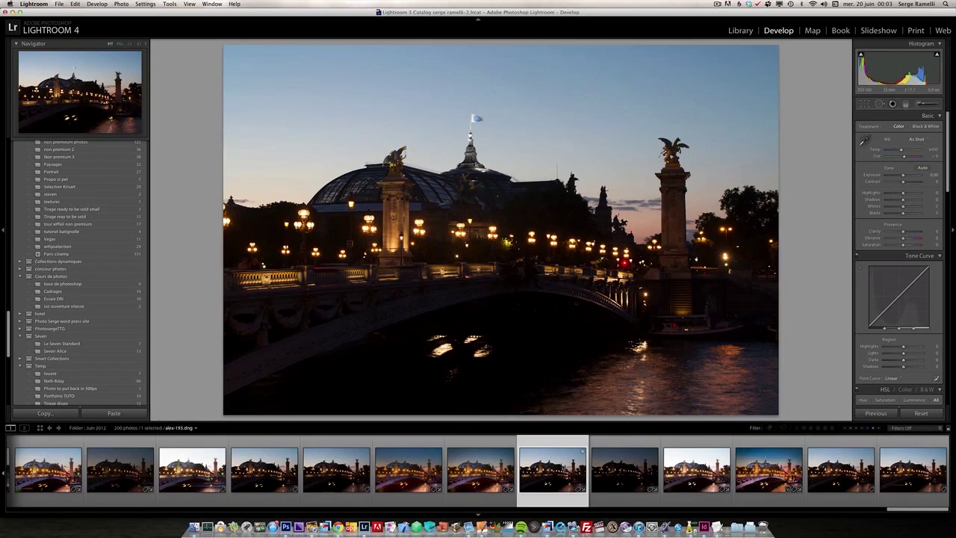
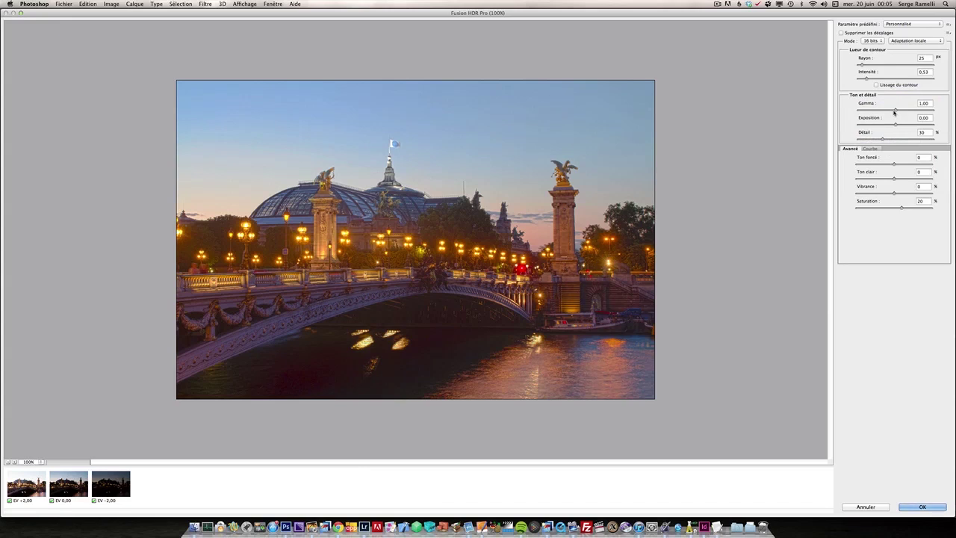
{"action": "left_click", "coordinate": [872, 40]}
{"action": "left_click", "coordinate": [822, 95]}
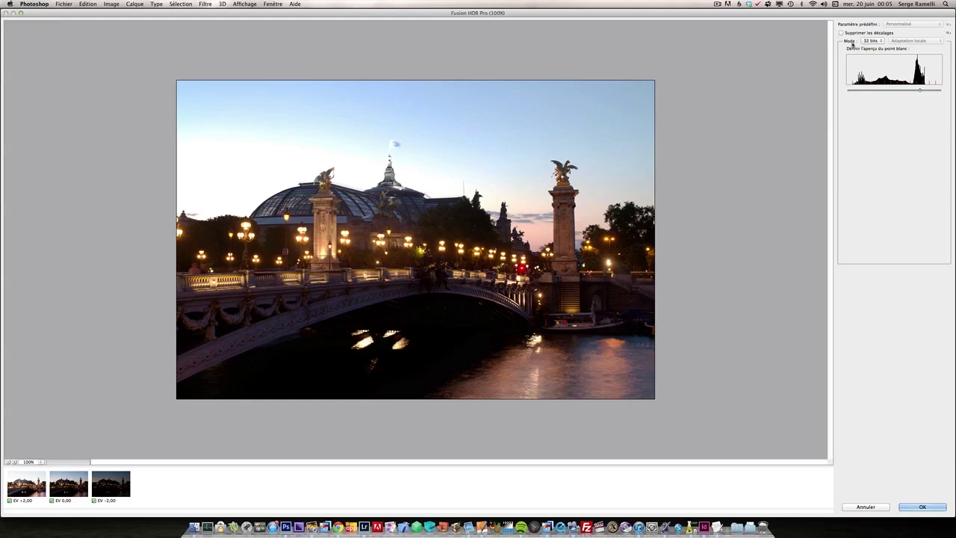
{"action": "left_click", "coordinate": [924, 507]}
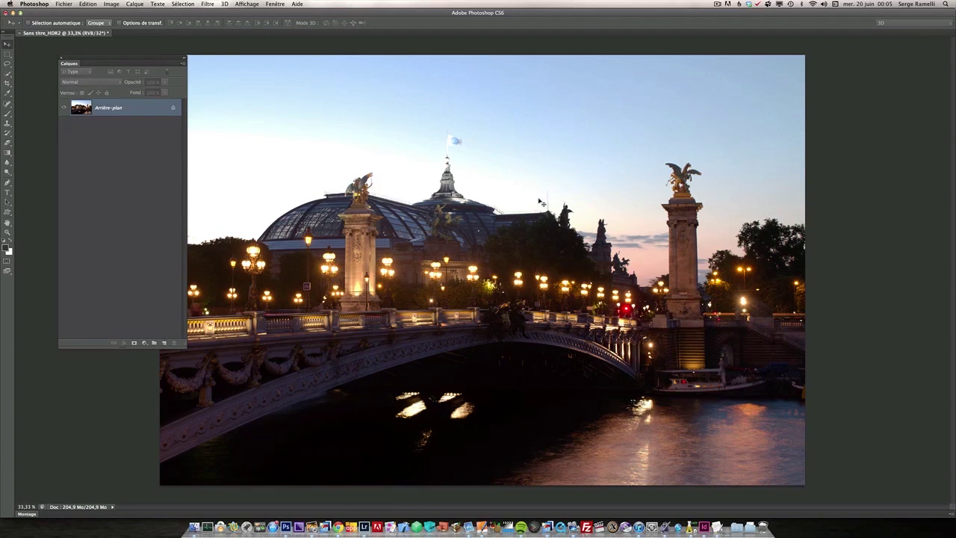
Step: Close the merged 32-bit document with its changes saved, and switch back to Lightroom
{"action": "key", "text": "super+w"}
{"action": "left_click", "coordinate": [552, 172]}
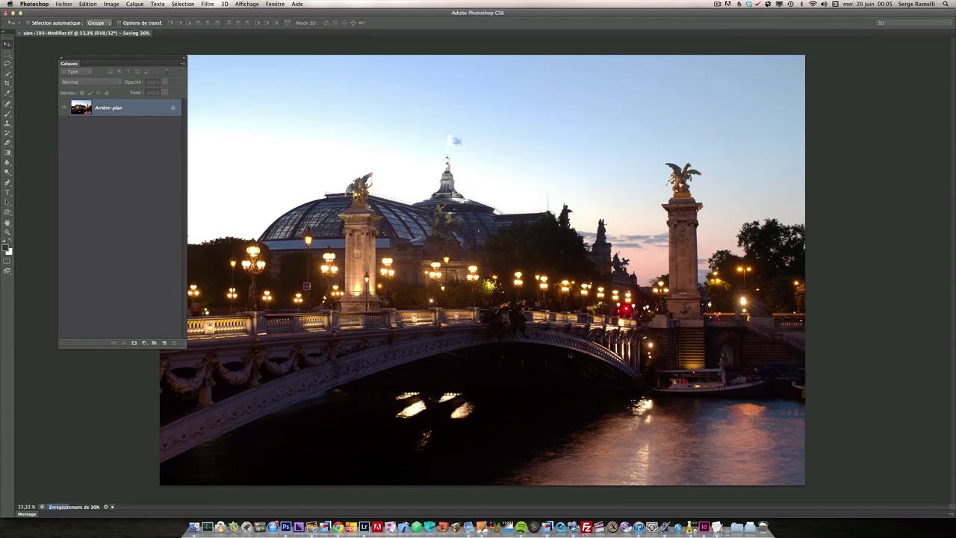
{"action": "key", "text": "super+Tab"}
{"action": "left_click", "coordinate": [184, 275]}
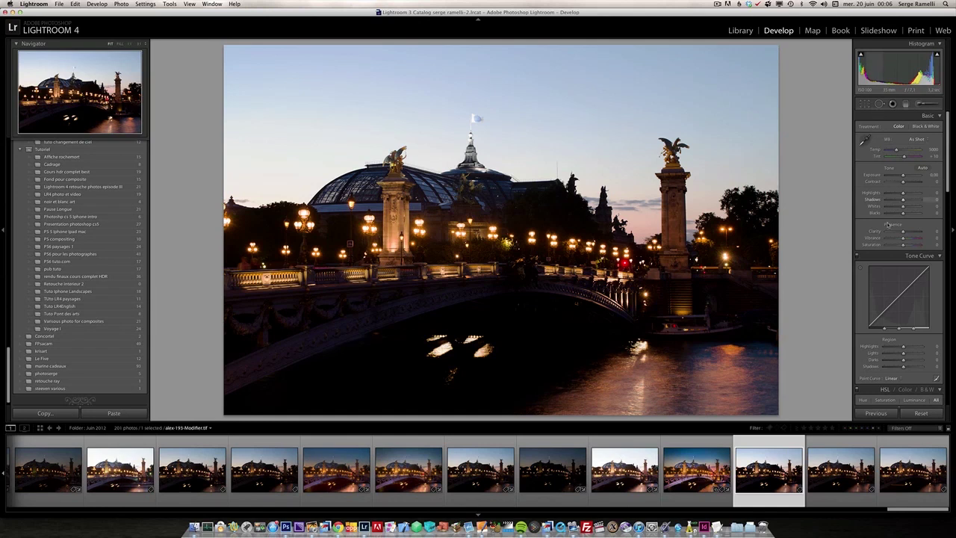
Step: Set Shadows to +100 and Highlights to -100 on alex-193-Modifier.tif, and check the dark water under the bridge up close
{"action": "left_click_drag", "start_coordinate": [878, 168], "coordinate": [903, 167]}
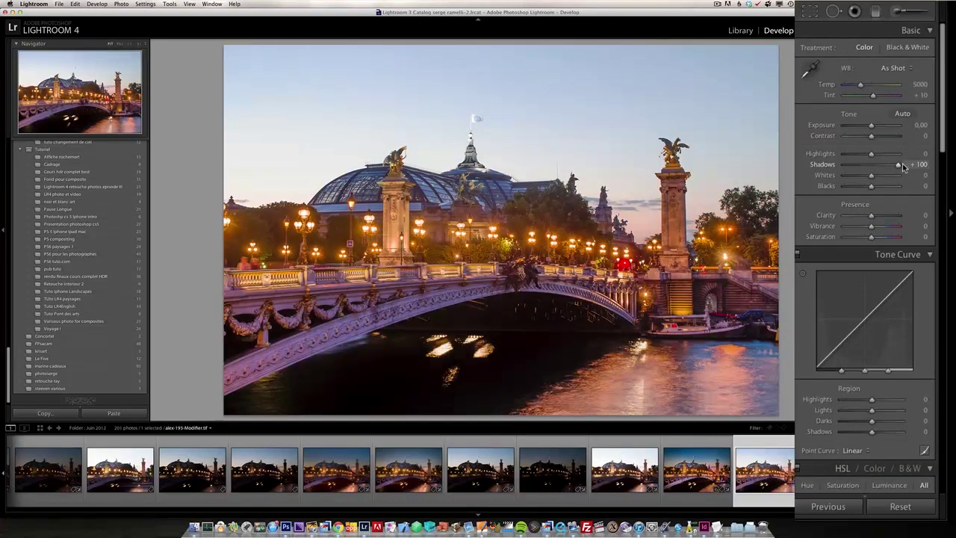
{"action": "left_click_drag", "start_coordinate": [871, 154], "coordinate": [841, 159]}
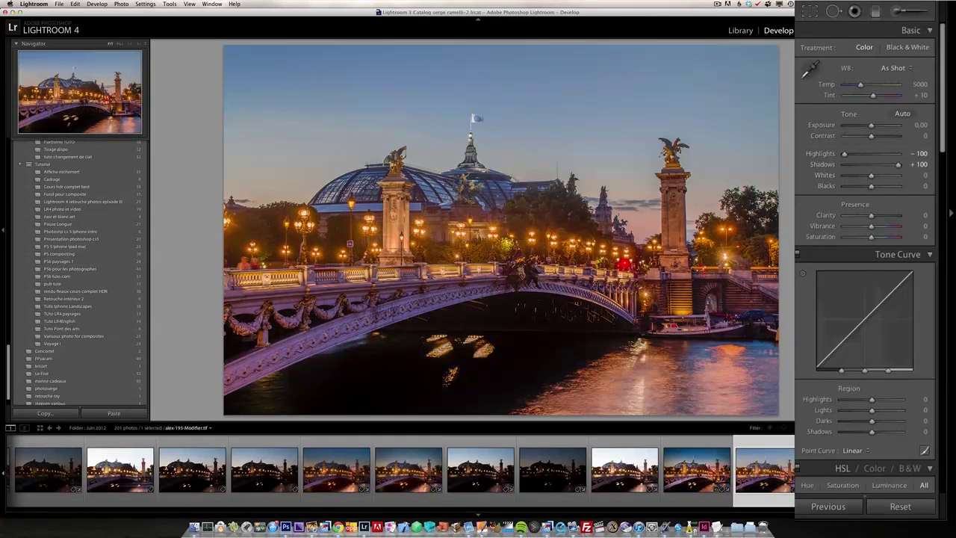
{"action": "left_click", "coordinate": [532, 337]}
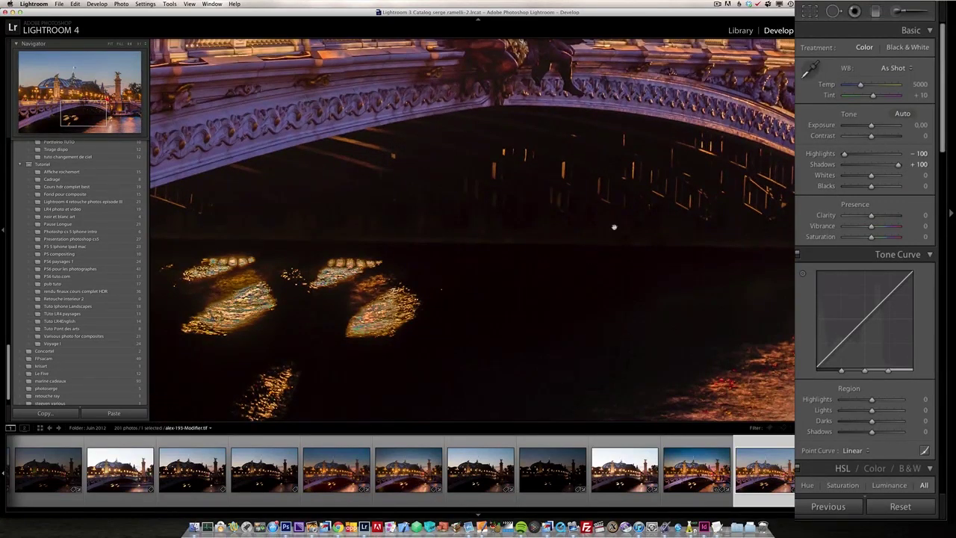
{"action": "left_click", "coordinate": [665, 274]}
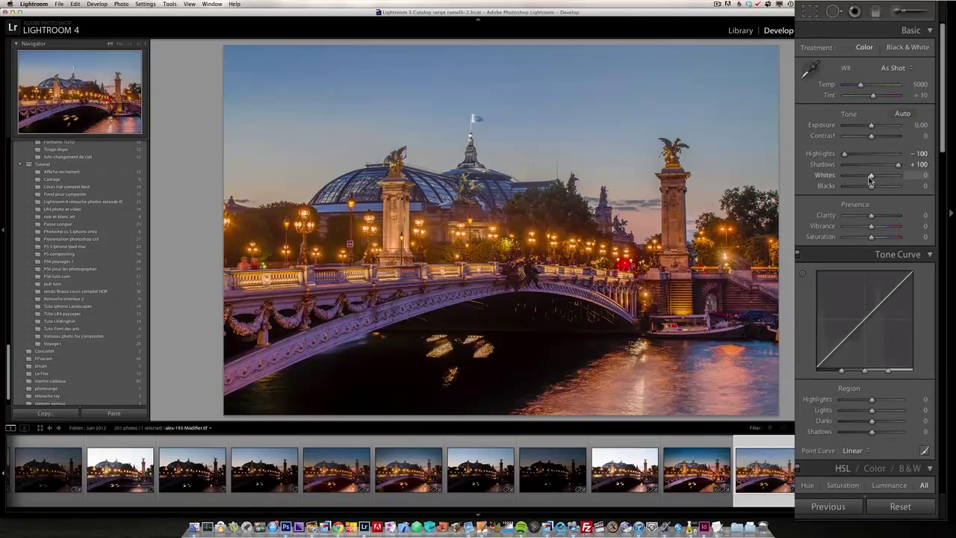
Step: Set Whites to +38 on the merged photo with the help of the clipping preview
{"action": "key", "text": "alt"}
{"action": "left_click_drag", "start_coordinate": [871, 179], "coordinate": [881, 177]}
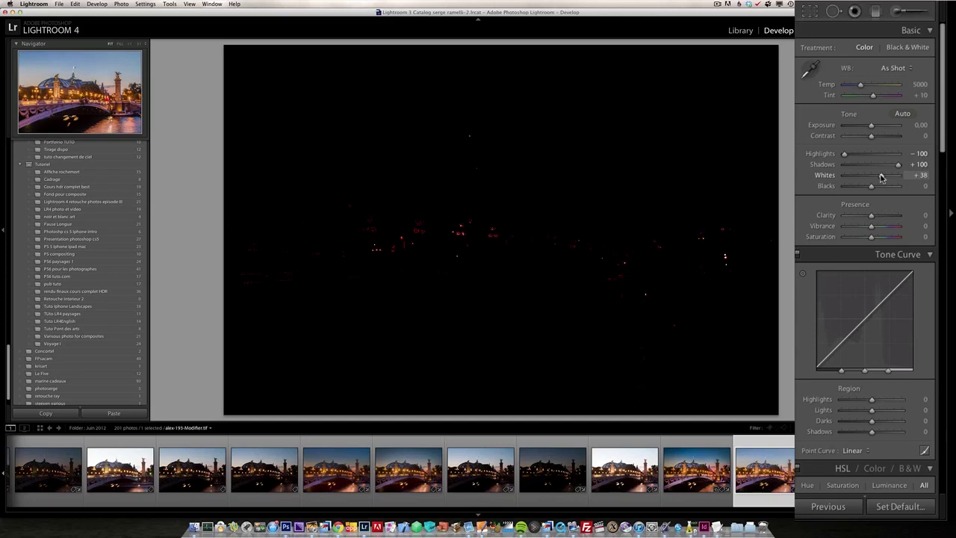
Step: Set Blacks to -9 using the clipping preview, and raise Contrast to +20 on the merged photo
{"action": "left_click_drag", "start_coordinate": [882, 177], "coordinate": [882, 177]}
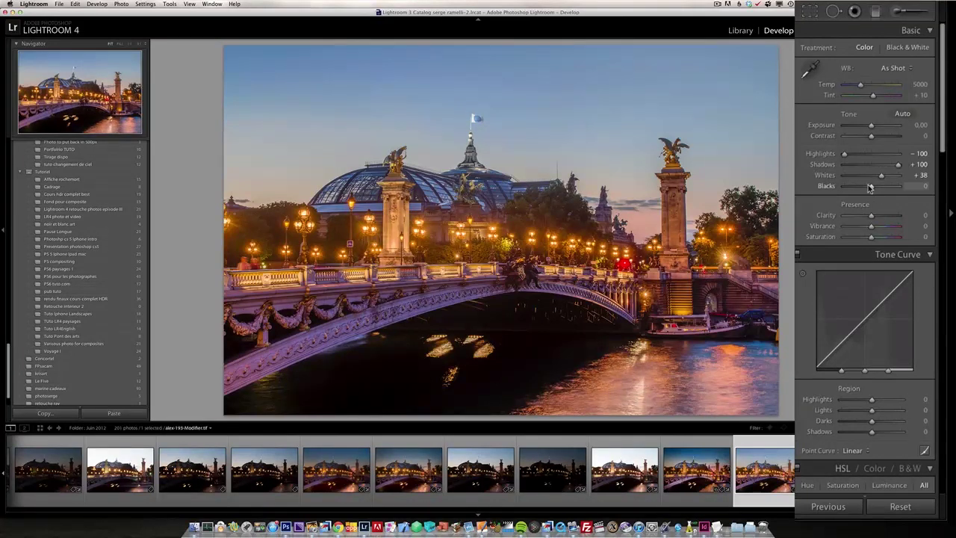
{"action": "key", "text": "alt"}
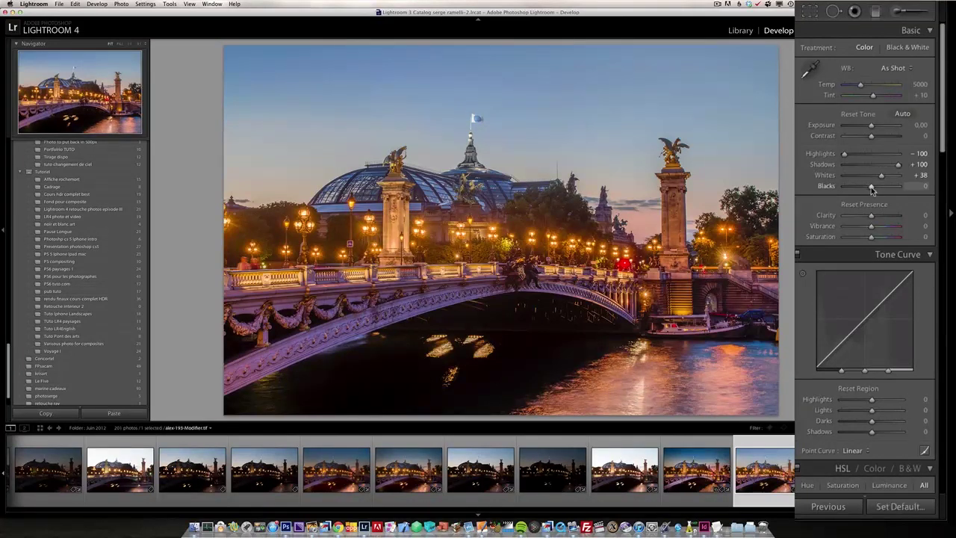
{"action": "left_click_drag", "start_coordinate": [871, 190], "coordinate": [868, 191]}
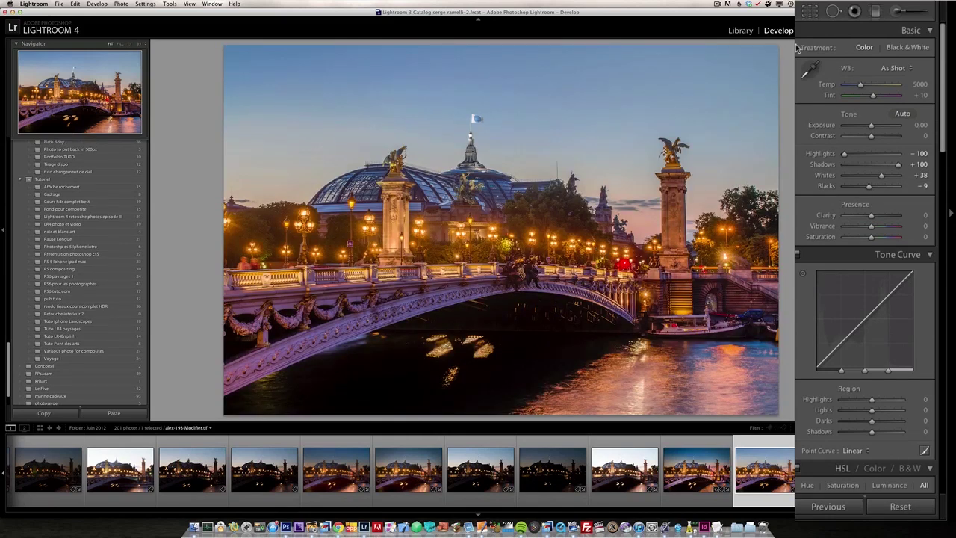
{"action": "left_click_drag", "start_coordinate": [871, 138], "coordinate": [877, 139]}
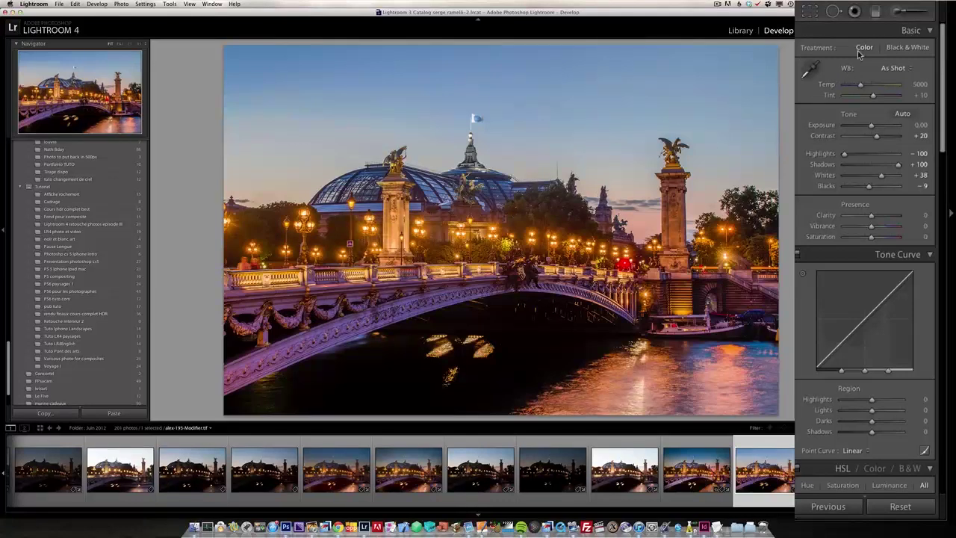
Step: Add a graduated filter down over the sky with only Exposure at -0.71 and Saturation at 39
{"action": "left_click", "coordinate": [876, 12]}
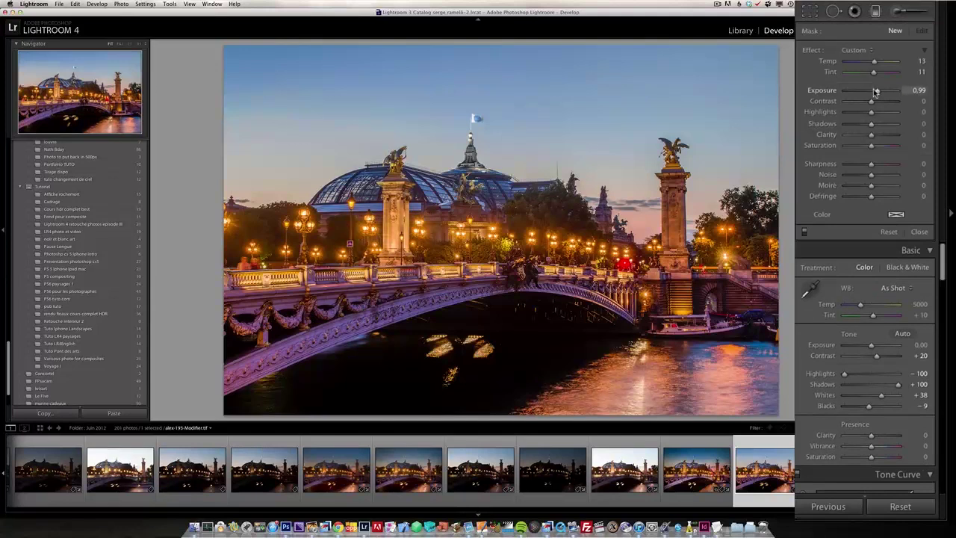
{"action": "left_click", "coordinate": [866, 50]}
{"action": "left_click", "coordinate": [858, 83]}
{"action": "left_click_drag", "start_coordinate": [870, 92], "coordinate": [866, 93]}
{"action": "left_click_drag", "start_coordinate": [528, 203], "coordinate": [528, 274]}
{"action": "left_click", "coordinate": [883, 146]}
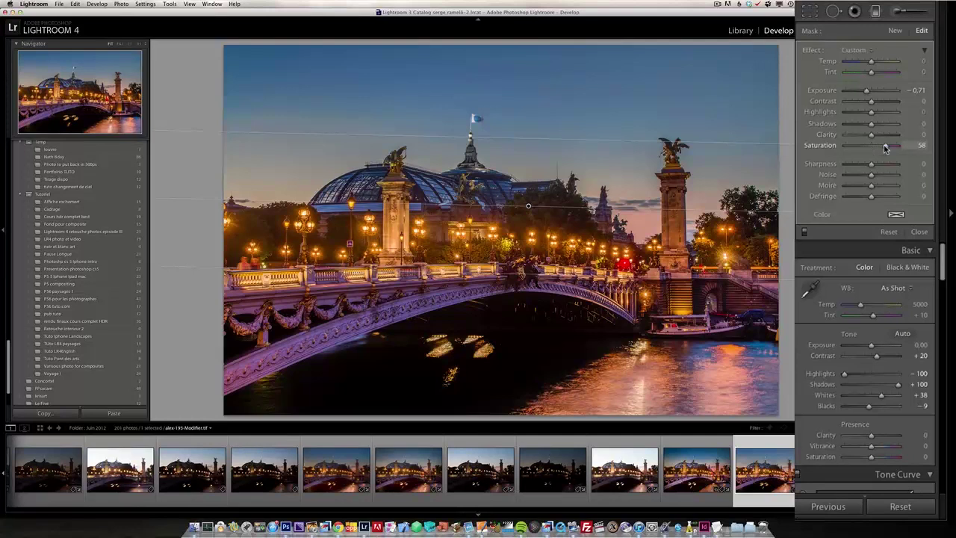
{"action": "left_click", "coordinate": [880, 145]}
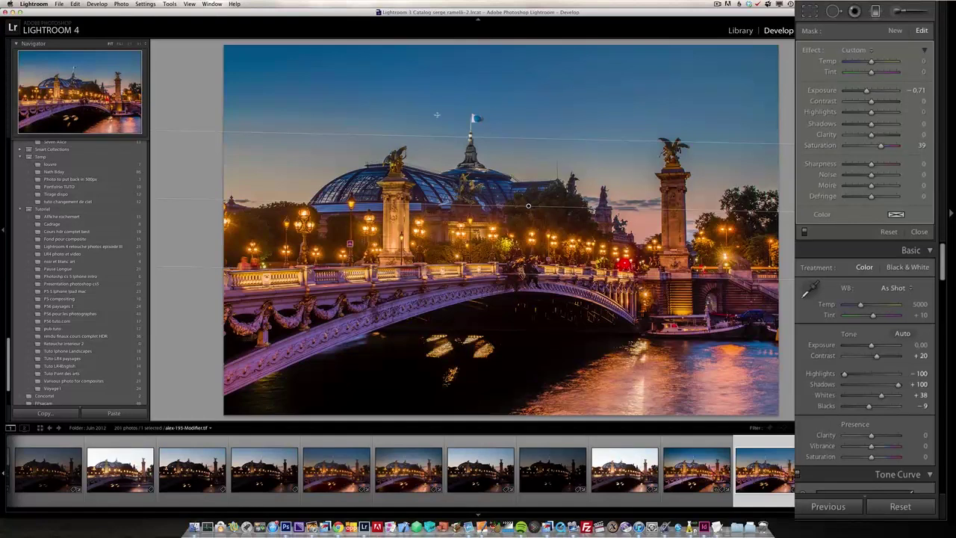
Step: Compare the sky with and without the graduated filter, soften it to Saturation 32 and Exposure -0.42, and close the filter
{"action": "left_click", "coordinate": [804, 233]}
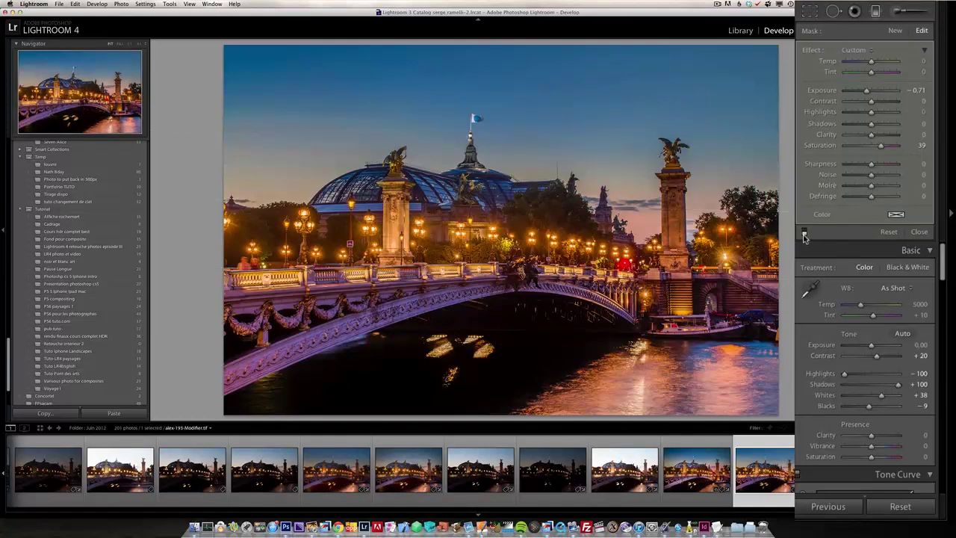
{"action": "left_click", "coordinate": [804, 234]}
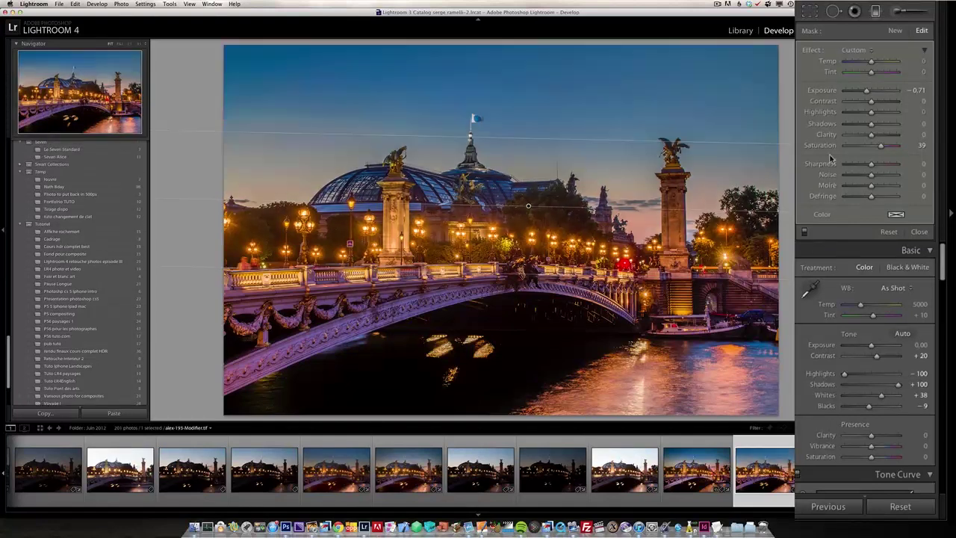
{"action": "left_click_drag", "start_coordinate": [882, 147], "coordinate": [880, 150]}
{"action": "left_click_drag", "start_coordinate": [866, 90], "coordinate": [868, 91]}
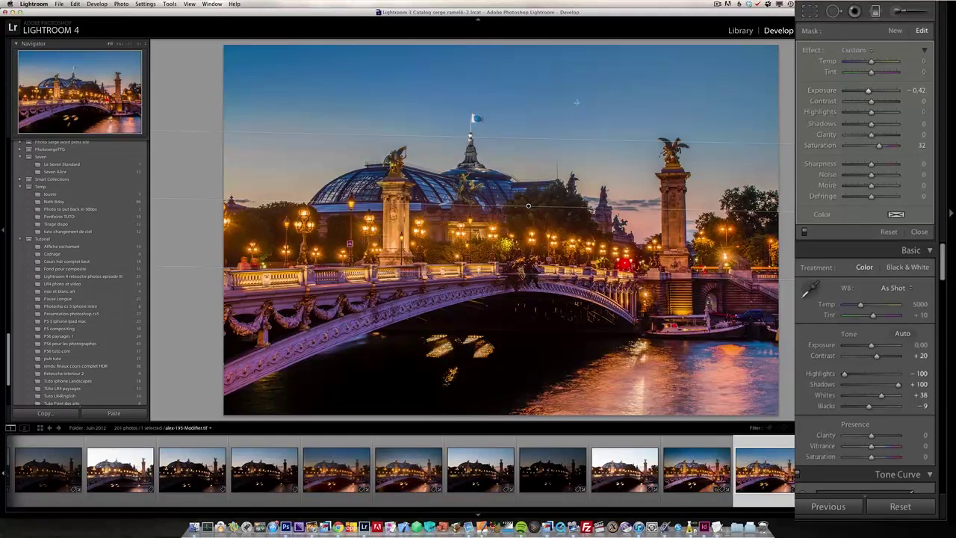
{"action": "left_click", "coordinate": [919, 231]}
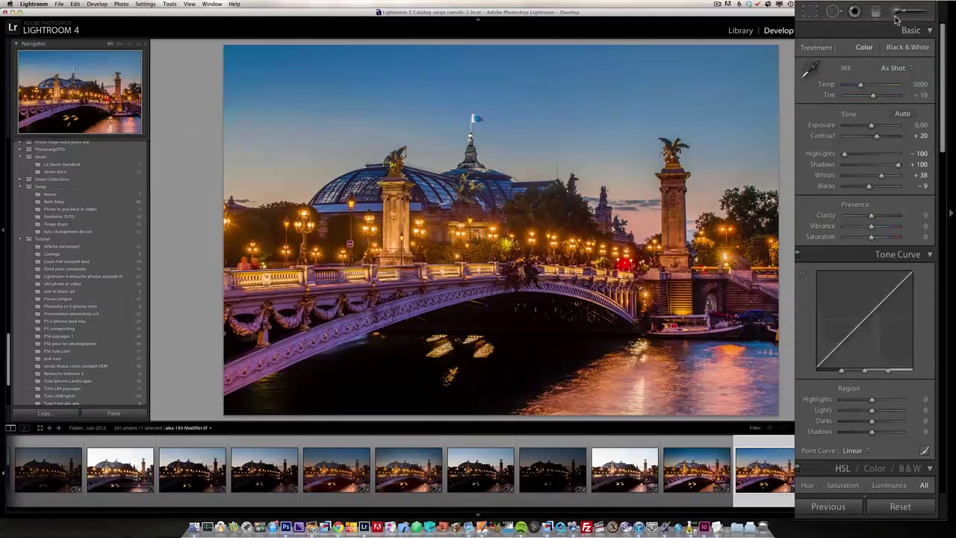
Step: Brush over the dark water and underside of the bridge with the Adjustment Brush at Exposure 0.89 and Flow 100
{"action": "left_click", "coordinate": [896, 13]}
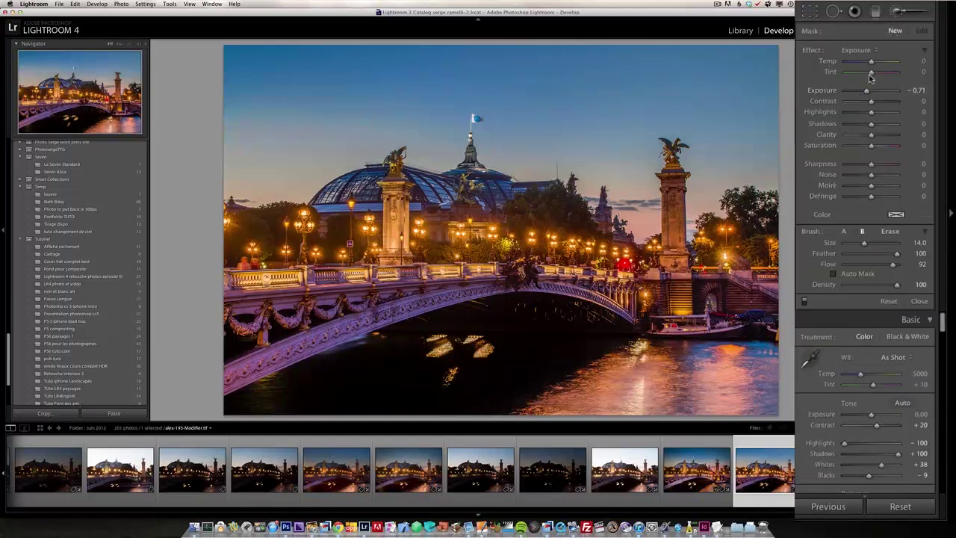
{"action": "left_click_drag", "start_coordinate": [866, 91], "coordinate": [876, 94]}
{"action": "left_click_drag", "start_coordinate": [893, 264], "coordinate": [899, 264]}
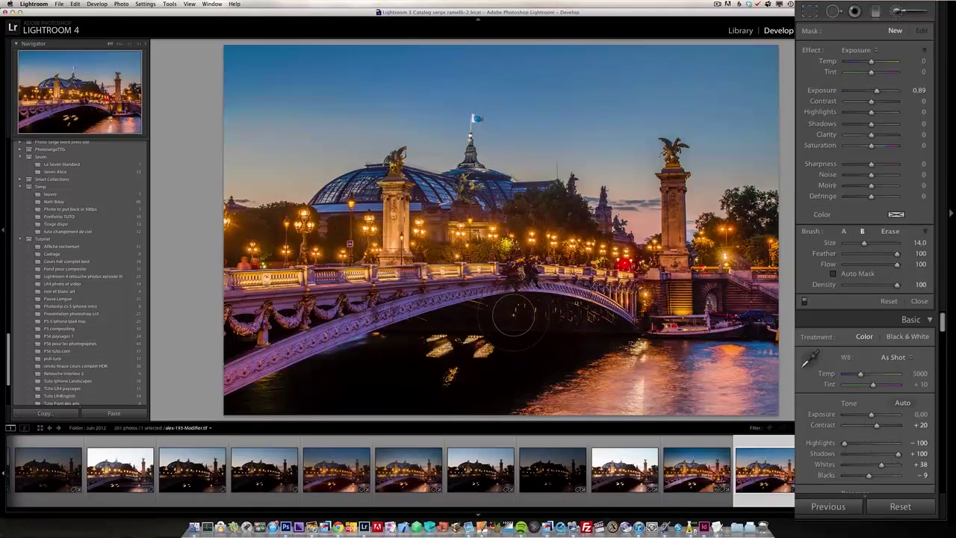
{"action": "left_click_drag", "start_coordinate": [585, 322], "coordinate": [527, 364]}
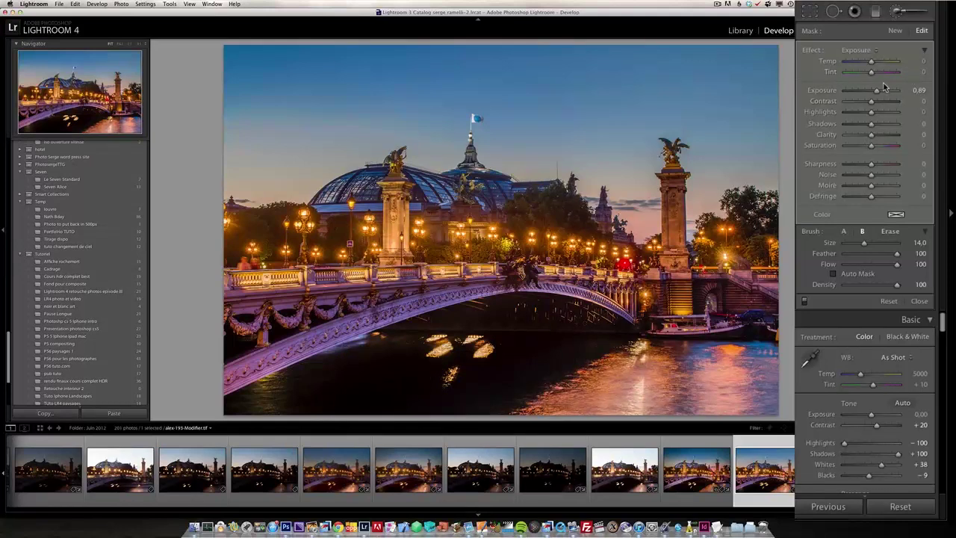
Step: Raise the bridge brush's Exposure to 1.08, check the area under the arch up close, and close the brush
{"action": "left_click_drag", "start_coordinate": [876, 91], "coordinate": [879, 92]}
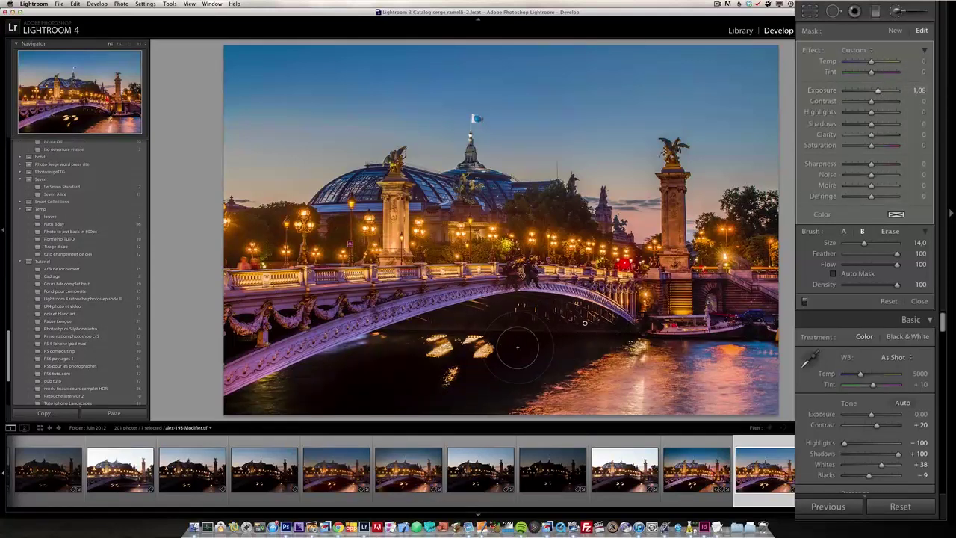
{"action": "key", "text": "z"}
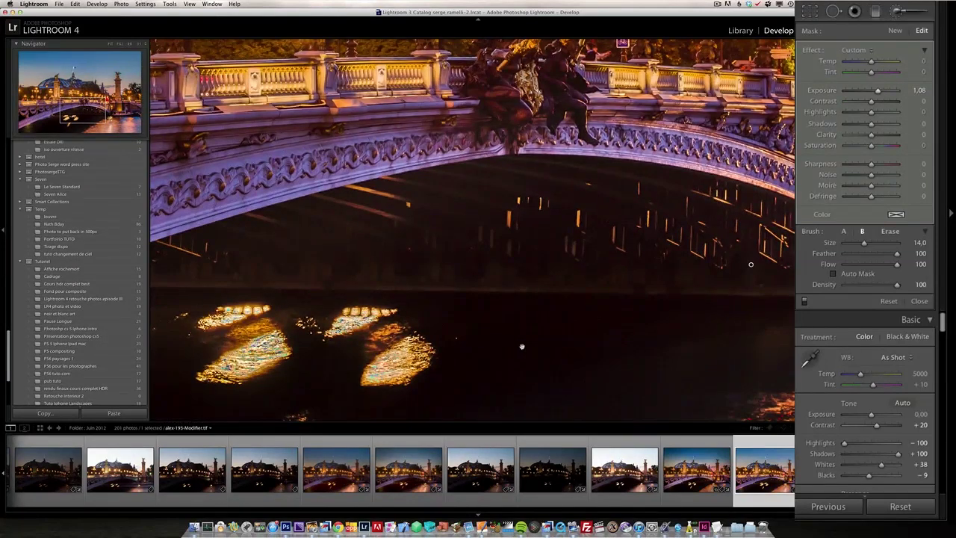
{"action": "key", "text": "z"}
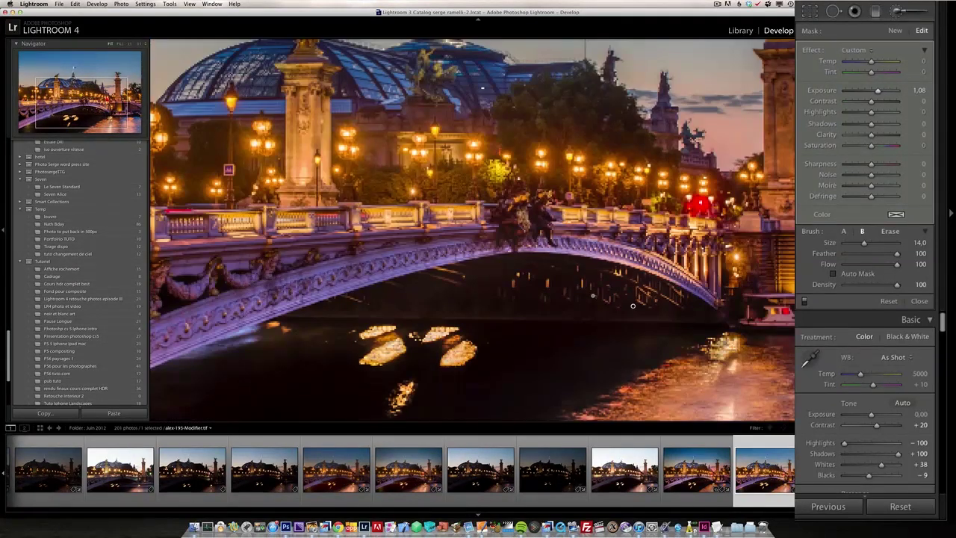
{"action": "key", "text": "z"}
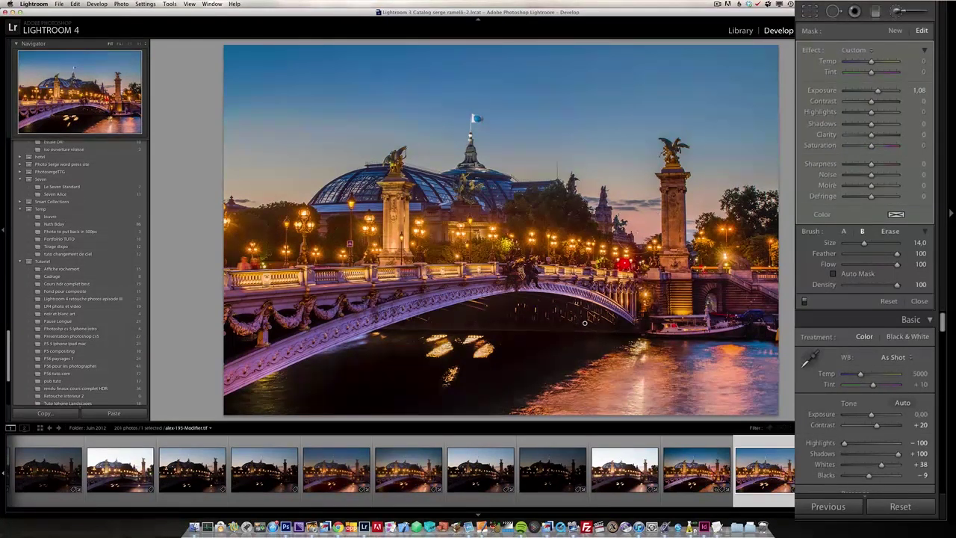
{"action": "left_click", "coordinate": [896, 18]}
Step: Try a global Tint of +47 on the whole photo and undo it
{"action": "left_click_drag", "start_coordinate": [870, 96], "coordinate": [878, 98]}
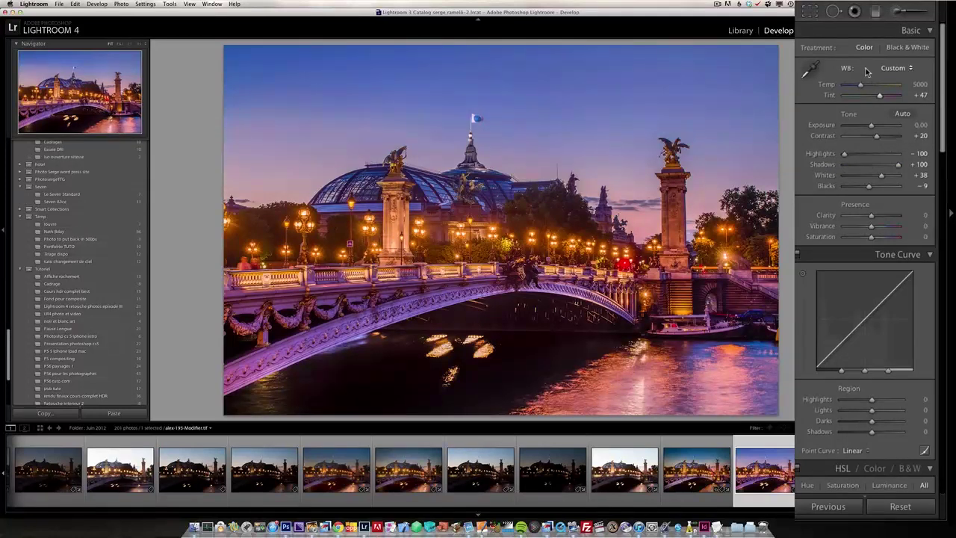
{"action": "key", "text": "super+z"}
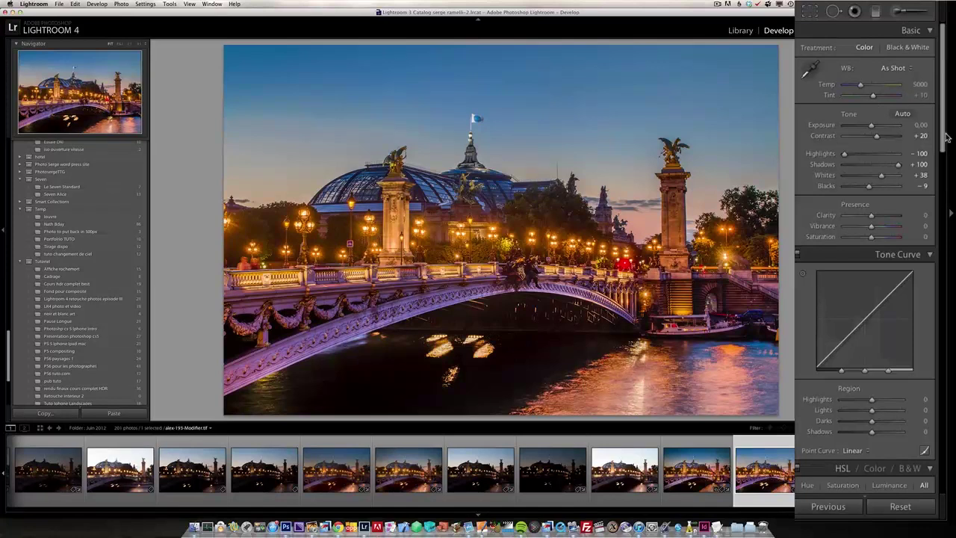
Step: Paint the low sky around the right-hand column with a new Adjustment Brush set to Temp 58 and Tint 22
{"action": "left_click", "coordinate": [899, 13]}
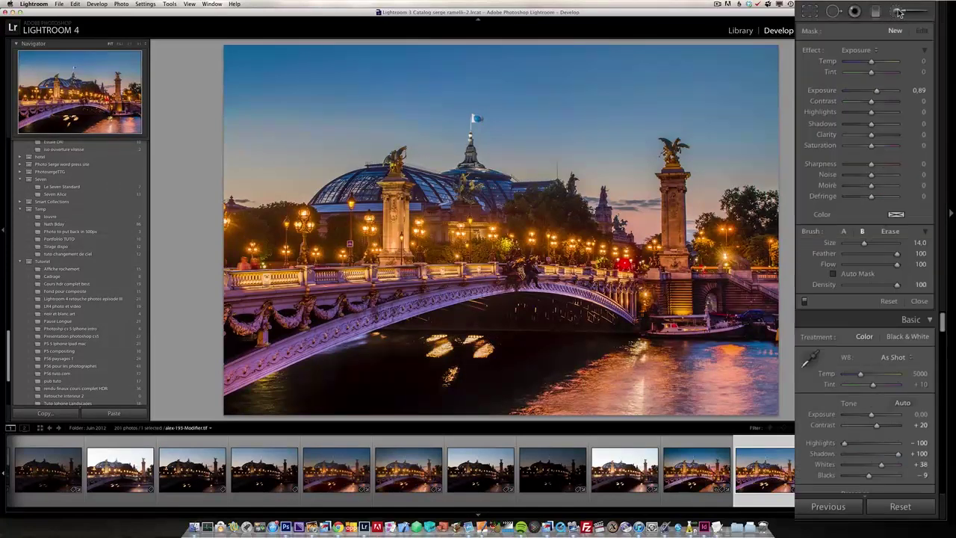
{"action": "left_click", "coordinate": [862, 50]}
{"action": "left_click", "coordinate": [861, 29]}
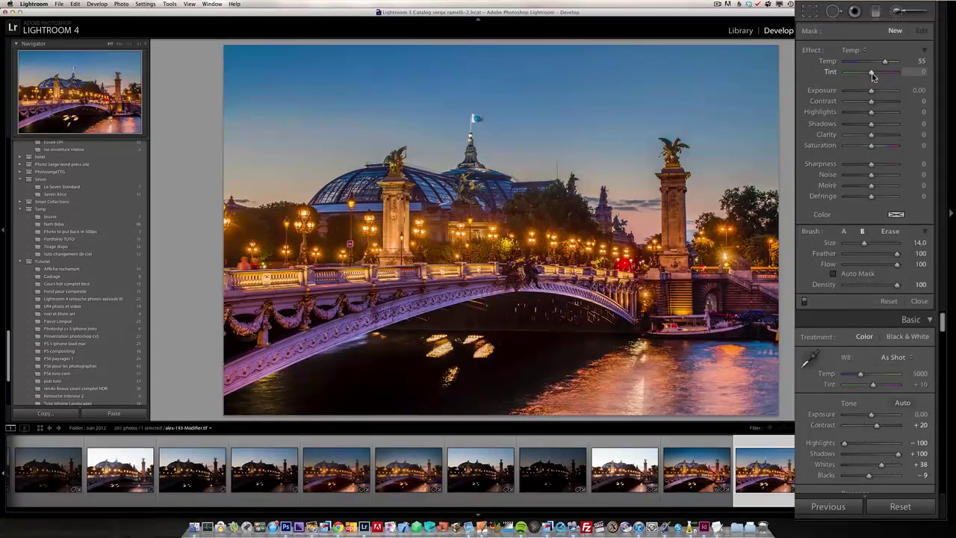
{"action": "left_click_drag", "start_coordinate": [872, 72], "coordinate": [885, 61]}
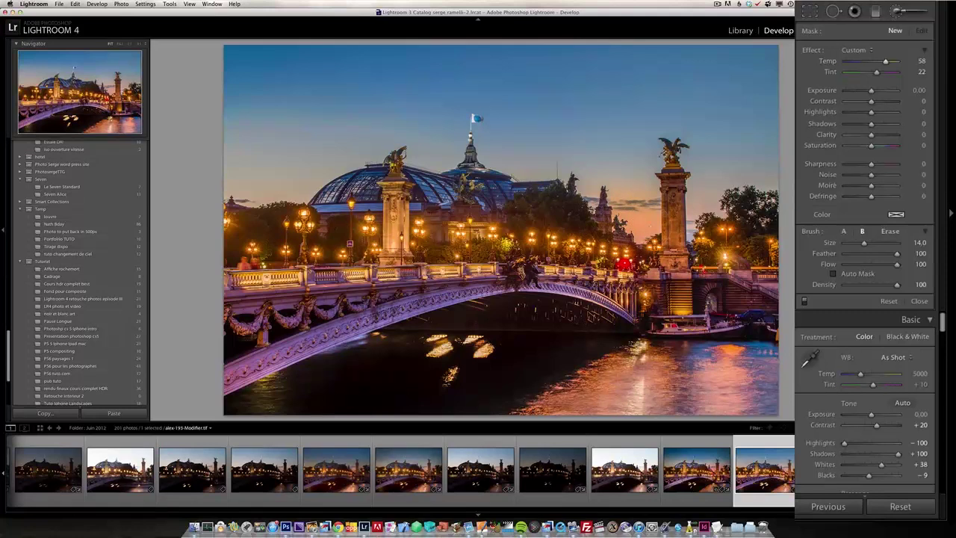
{"action": "left_click", "coordinate": [672, 210]}
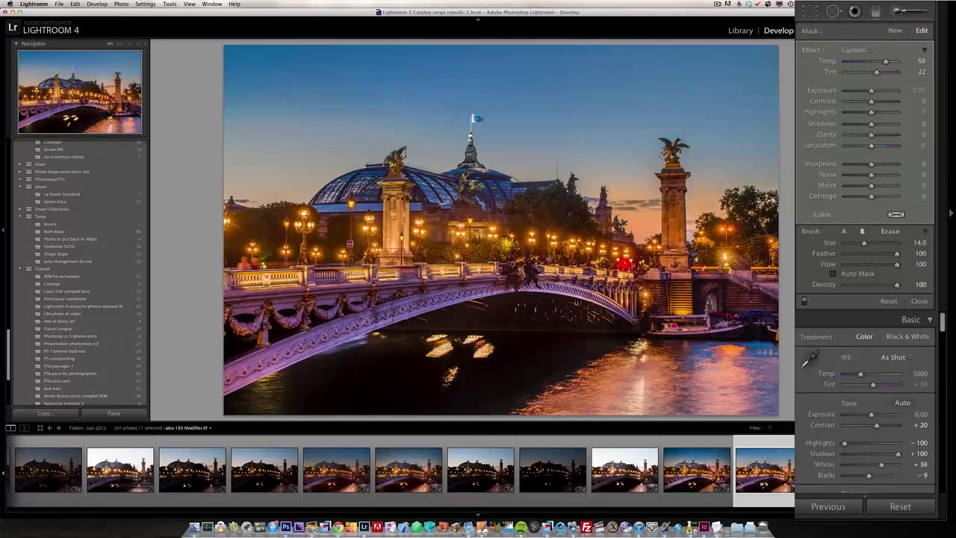
Step: Change the sky brush to Temp 22 and Tint 56, compare it with the brush off, and close the brush
{"action": "mouse_move", "coordinate": [885, 66]}
{"action": "left_mouse_down"}
{"action": "mouse_move", "coordinate": [876, 72]}
{"action": "mouse_move", "coordinate": [885, 75]}
{"action": "left_mouse_up"}
{"action": "left_click", "coordinate": [805, 302]}
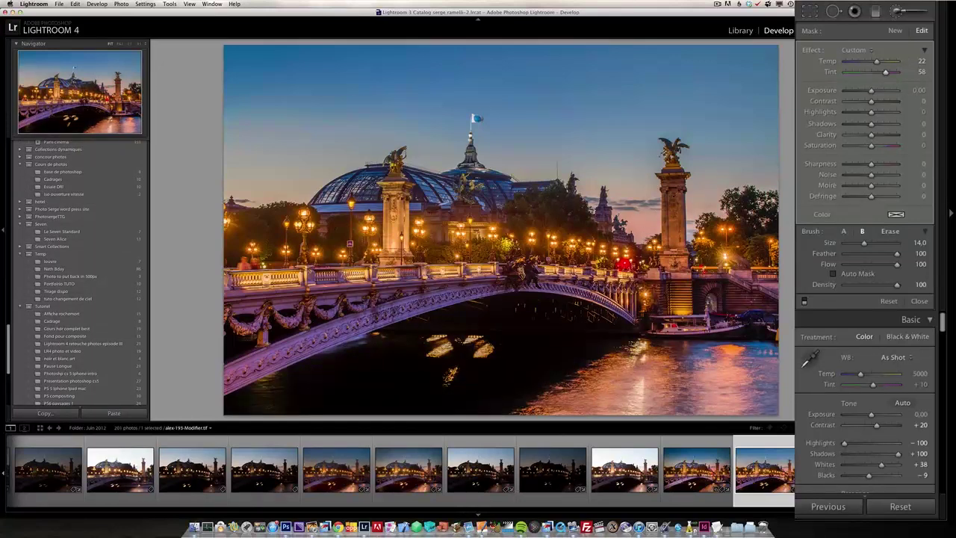
{"action": "left_click", "coordinate": [804, 301]}
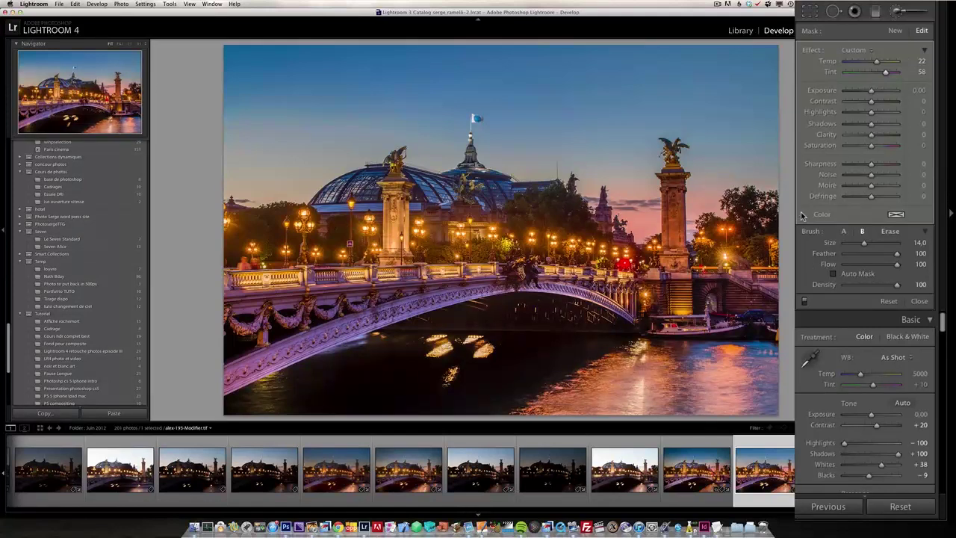
{"action": "left_click", "coordinate": [919, 301]}
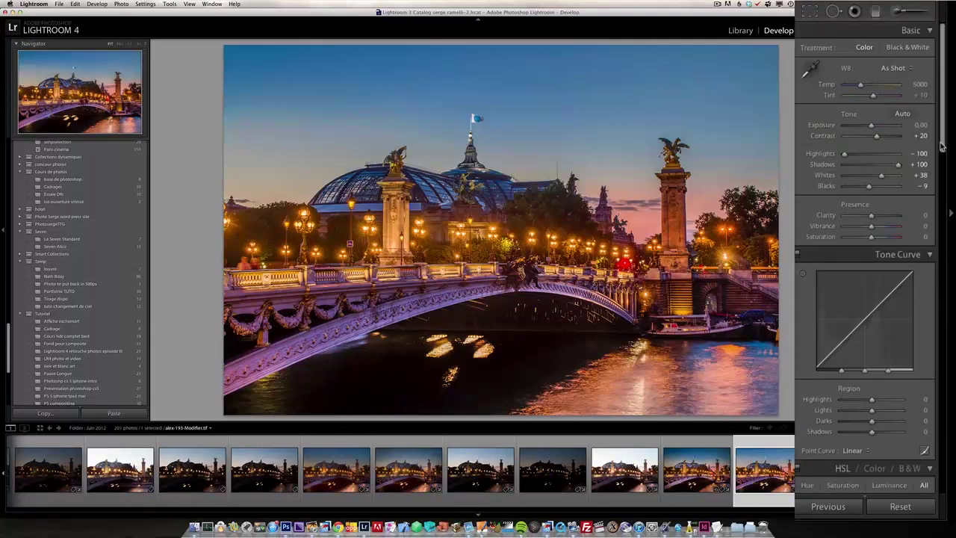
Step: Darken the photo's edges with a Highlight Priority post-crop vignette at Amount -20
{"action": "left_click_drag", "start_coordinate": [947, 146], "coordinate": [953, 502]}
{"action": "left_click_drag", "start_coordinate": [870, 160], "coordinate": [864, 160]}
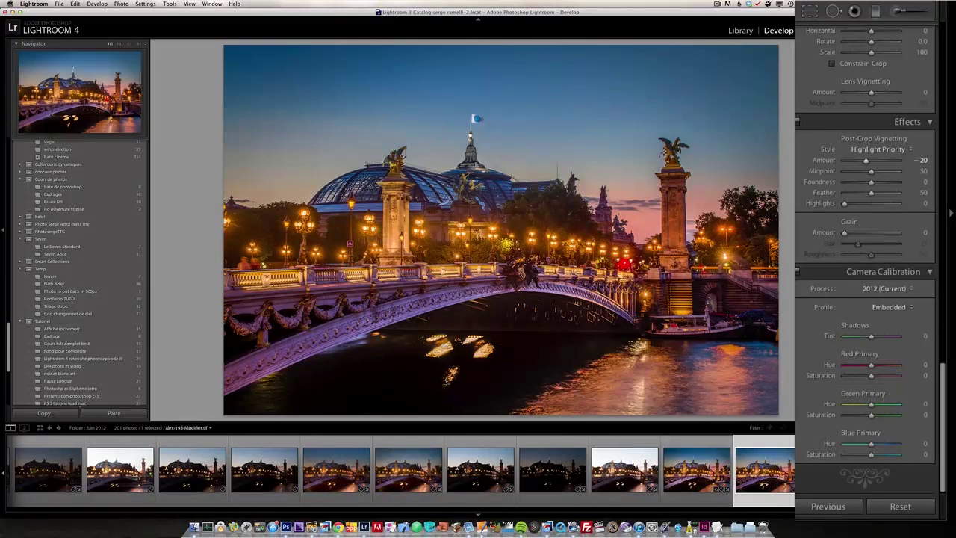
Step: Select the single exposure alex-193.dng and set its Shadows to +100 and Highlights to -100
{"action": "left_click", "coordinate": [572, 476]}
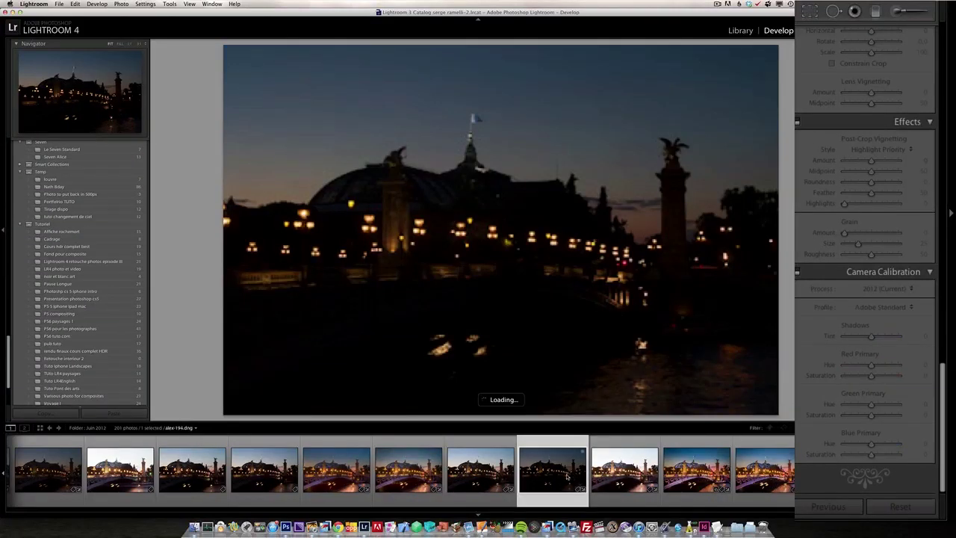
{"action": "key", "text": "Left"}
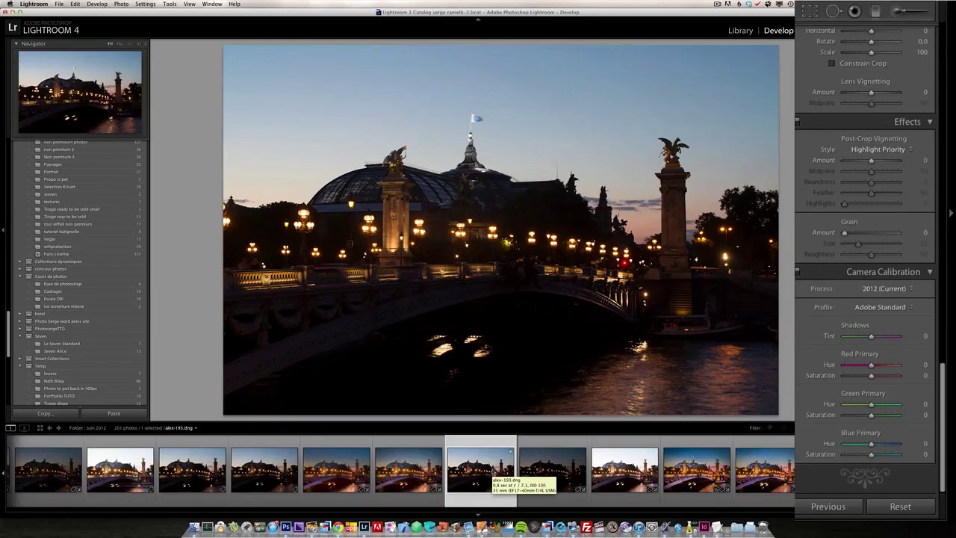
{"action": "scroll", "coordinate": [941, 80], "scroll_direction": "up", "scroll_amount": 10}
{"action": "scroll", "coordinate": [941, 80], "scroll_direction": "up", "scroll_amount": 10}
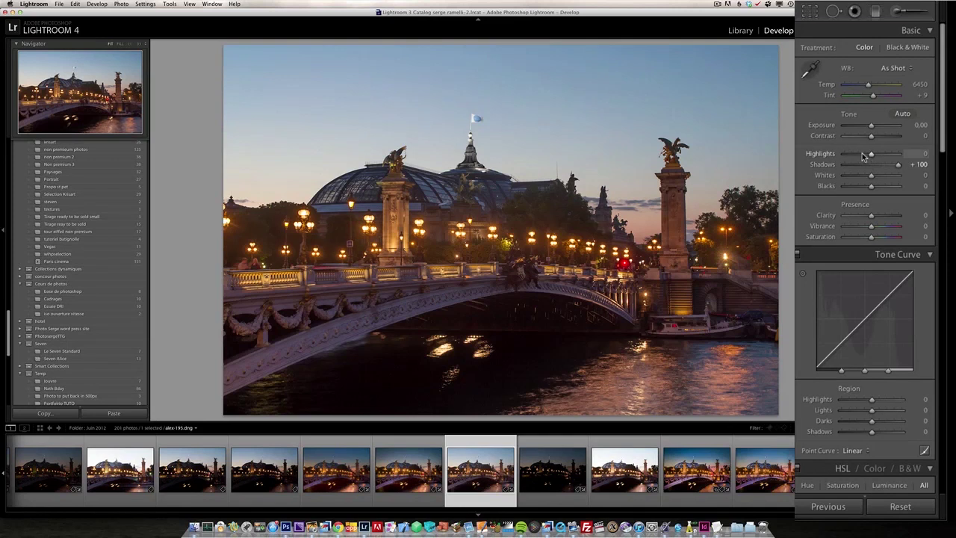
{"action": "left_click_drag", "start_coordinate": [869, 154], "coordinate": [842, 154]}
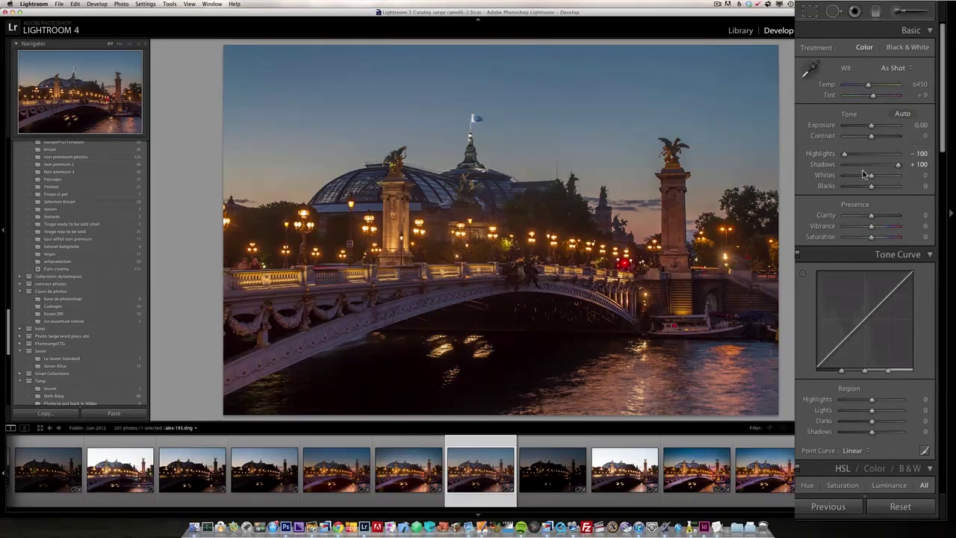
Step: Set Whites to +20 on alex-193.dng with the help of the clipping preview
{"action": "key", "text": "alt"}
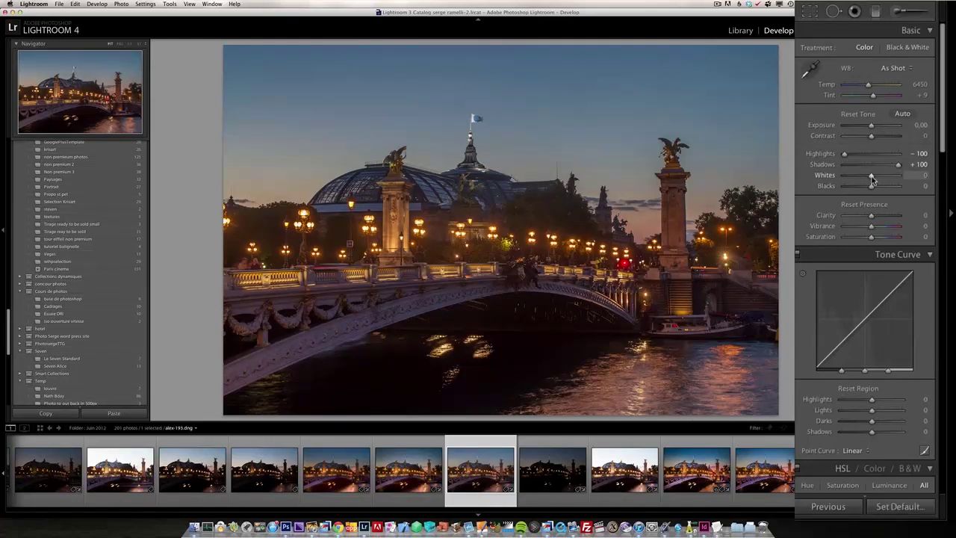
{"action": "left_click_drag", "start_coordinate": [871, 176], "coordinate": [877, 178]}
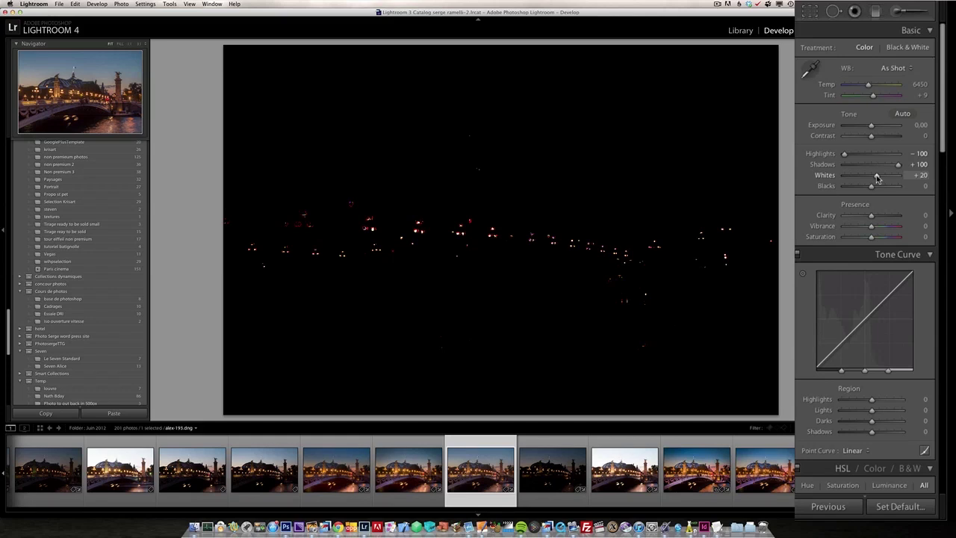
{"action": "left_click_drag", "start_coordinate": [877, 178], "coordinate": [878, 177]}
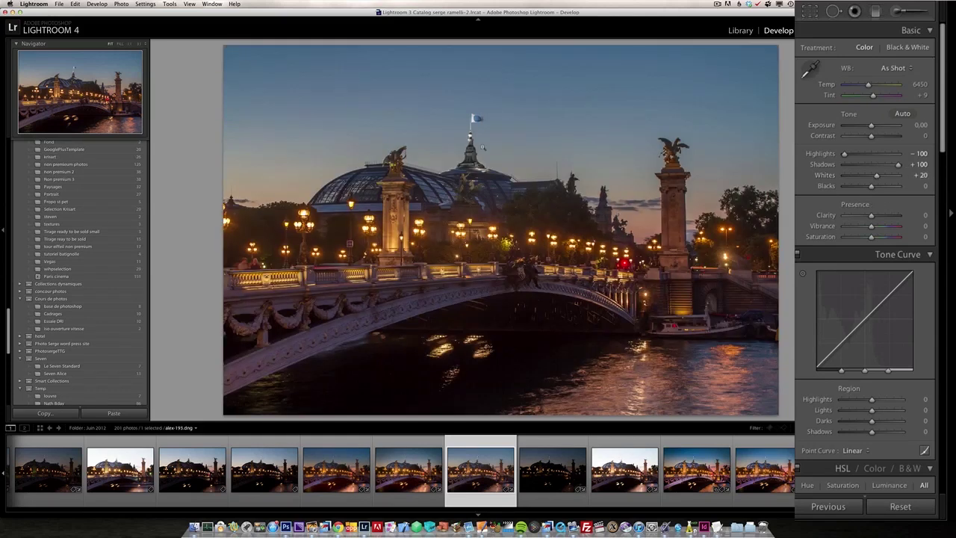
Step: Set Blacks to -13, Contrast to +27 and Exposure to +0.35 on alex-193.dng
{"action": "key", "text": "alt"}
{"action": "left_click_drag", "start_coordinate": [871, 187], "coordinate": [867, 190]}
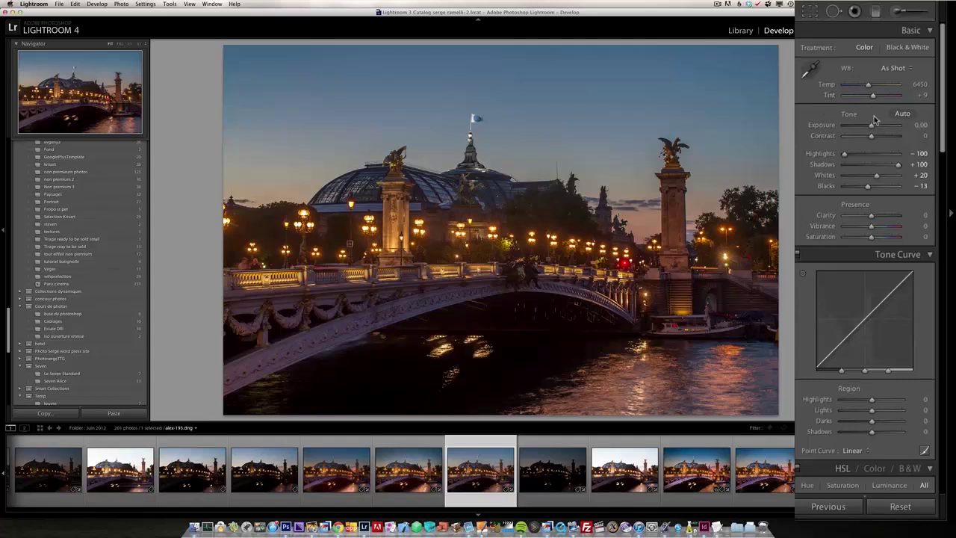
{"action": "left_click_drag", "start_coordinate": [872, 138], "coordinate": [873, 127]}
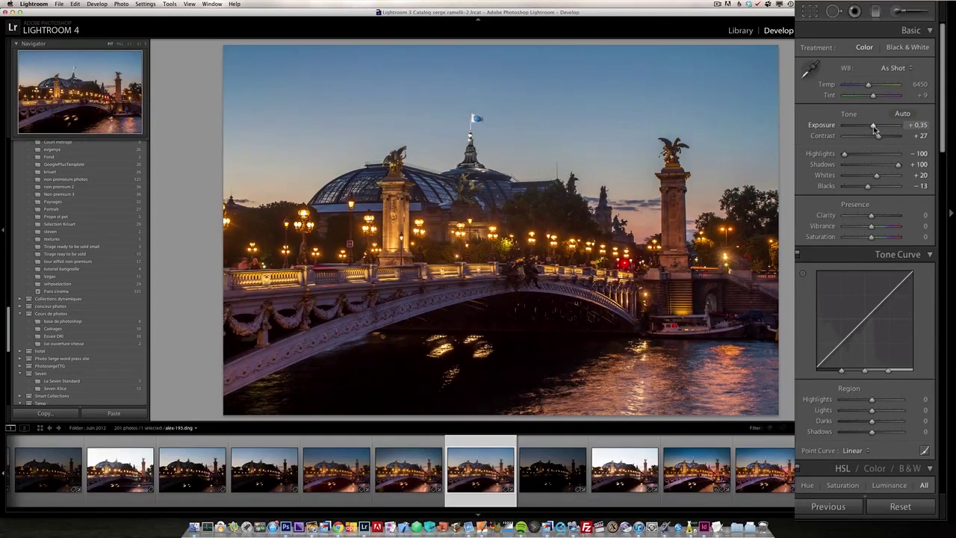
Step: Darken the sky with a graduated filter reaching down to the bridge, using Exposure -0.61 and Saturation 41
{"action": "left_click", "coordinate": [876, 13]}
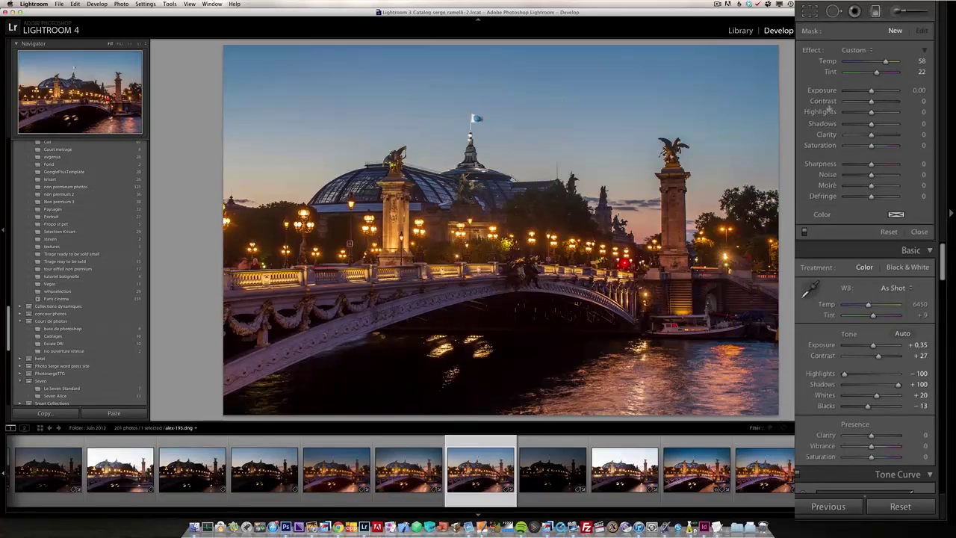
{"action": "left_click", "coordinate": [865, 51]}
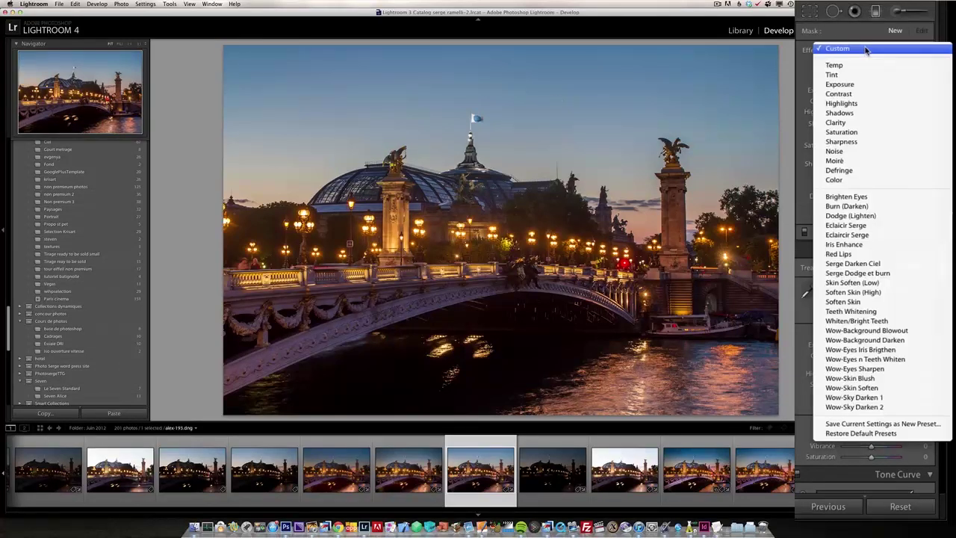
{"action": "left_click", "coordinate": [864, 84]}
{"action": "left_click_drag", "start_coordinate": [872, 91], "coordinate": [866, 92]}
{"action": "left_click_drag", "start_coordinate": [535, 210], "coordinate": [531, 268]}
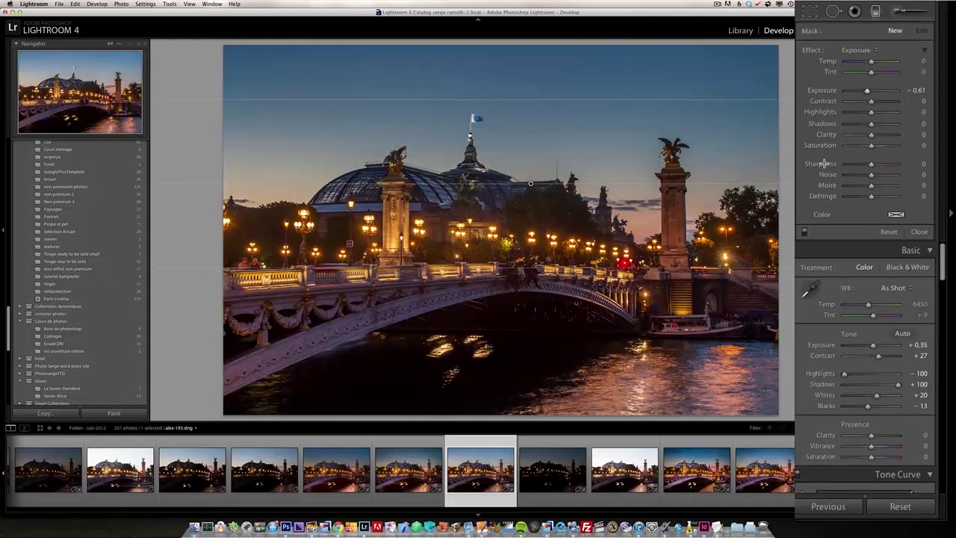
{"action": "left_click", "coordinate": [881, 149]}
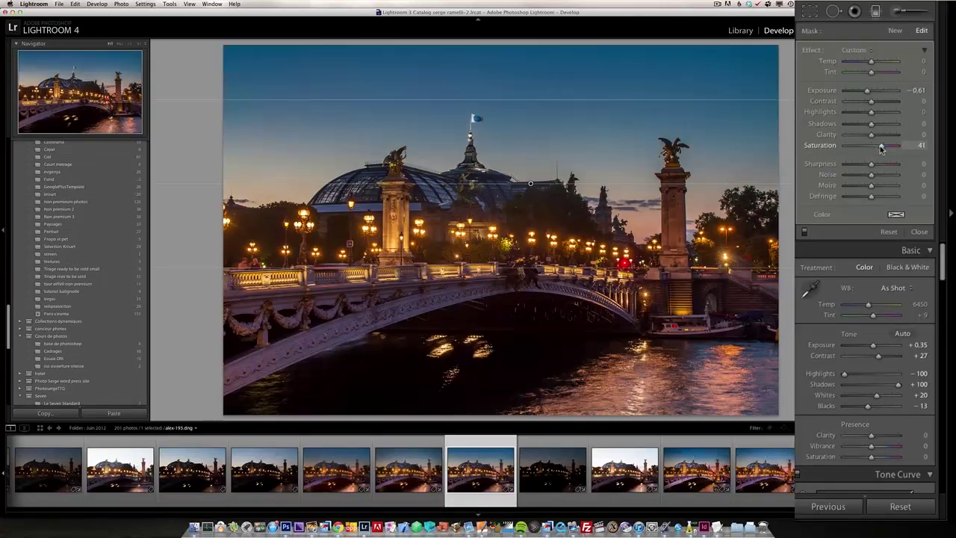
Step: Tint the sunset sky near the horizon pinker with an adjustment brush at Tint 36
{"action": "left_click", "coordinate": [898, 12]}
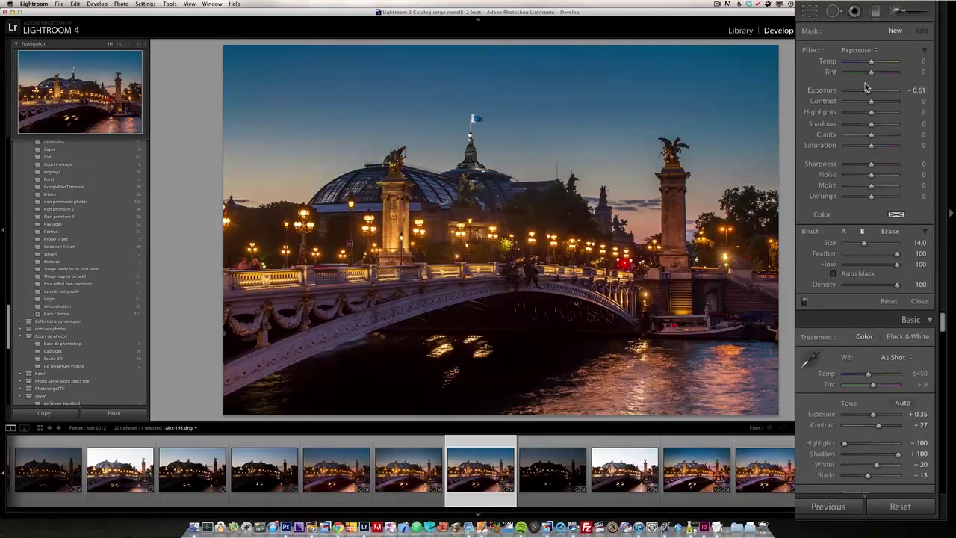
{"action": "left_click", "coordinate": [859, 50]}
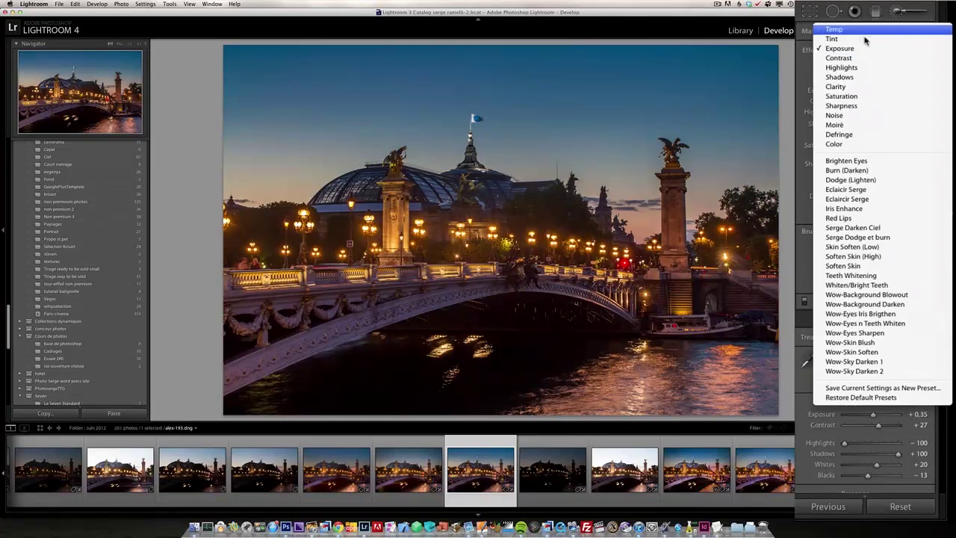
{"action": "left_click", "coordinate": [858, 39]}
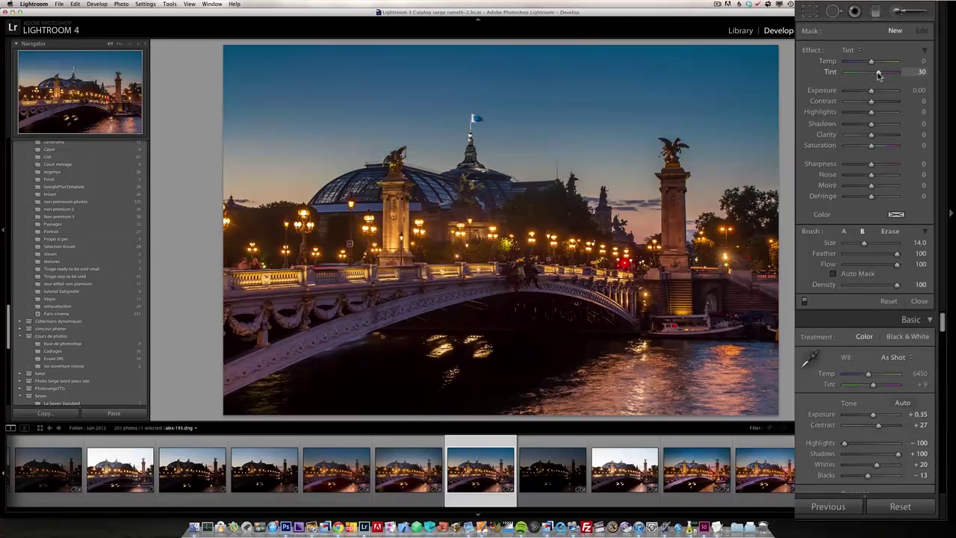
{"action": "left_click_drag", "start_coordinate": [879, 73], "coordinate": [882, 74]}
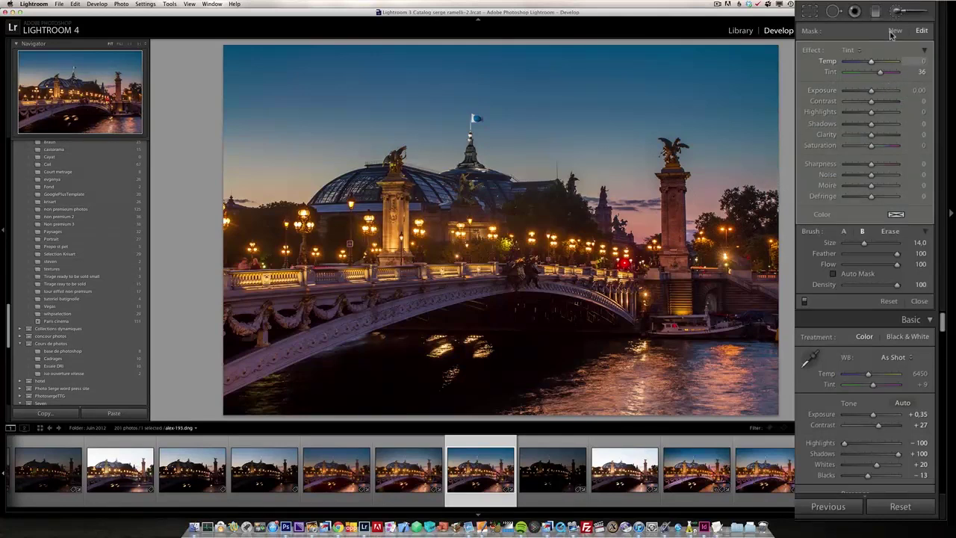
Step: Brighten the dark area under the bridge with a new Exposure 0.52 brush, close it, and set Vibrance to +47
{"action": "left_click", "coordinate": [894, 32]}
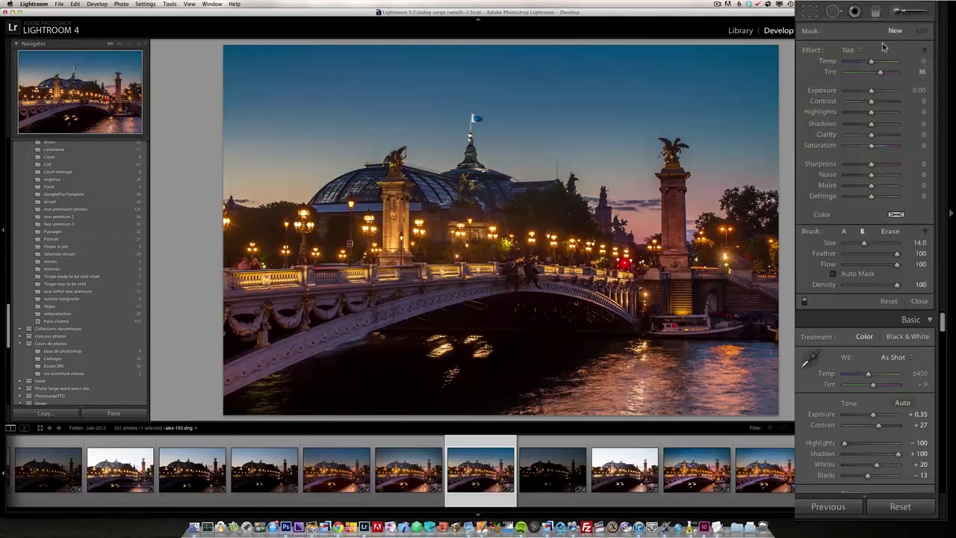
{"action": "left_click", "coordinate": [857, 50]}
{"action": "left_click", "coordinate": [857, 58]}
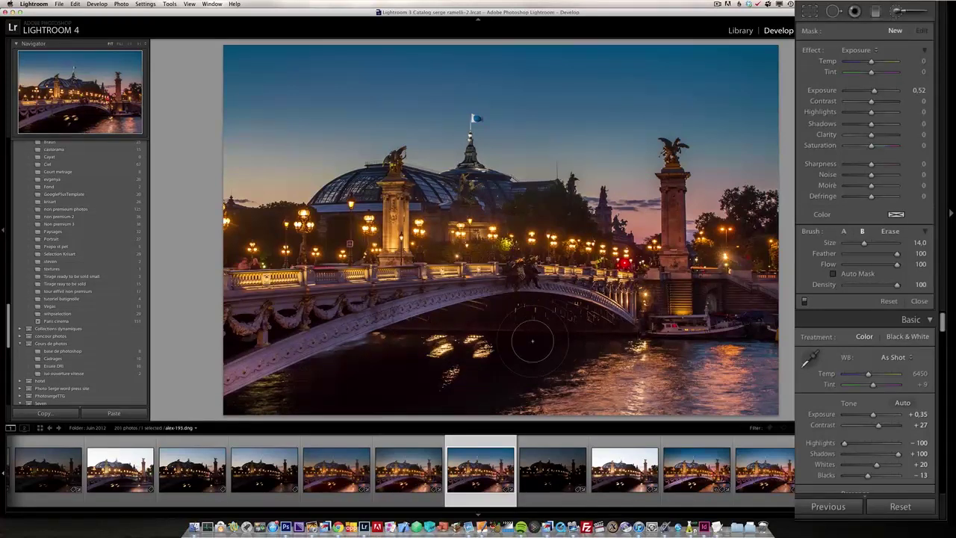
{"action": "left_click", "coordinate": [438, 341]}
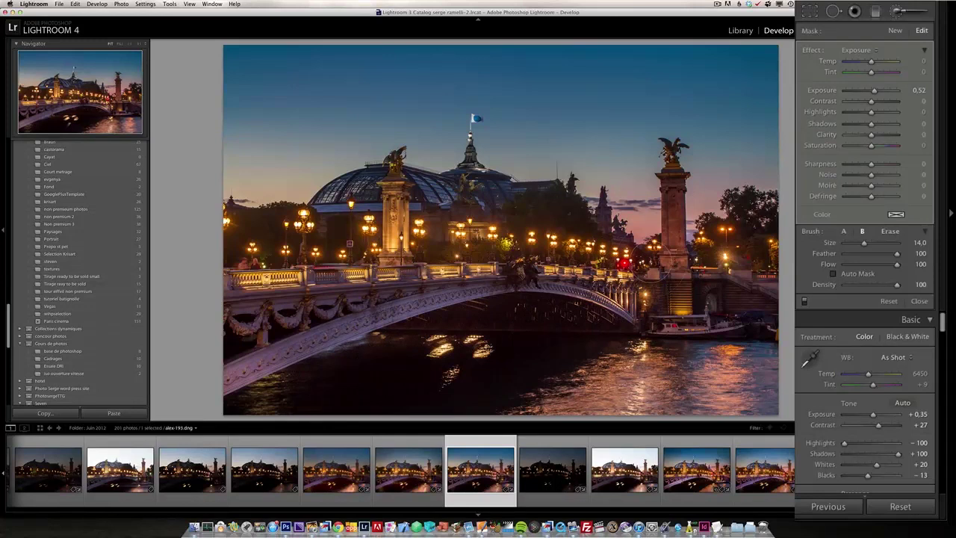
{"action": "left_click", "coordinate": [919, 301]}
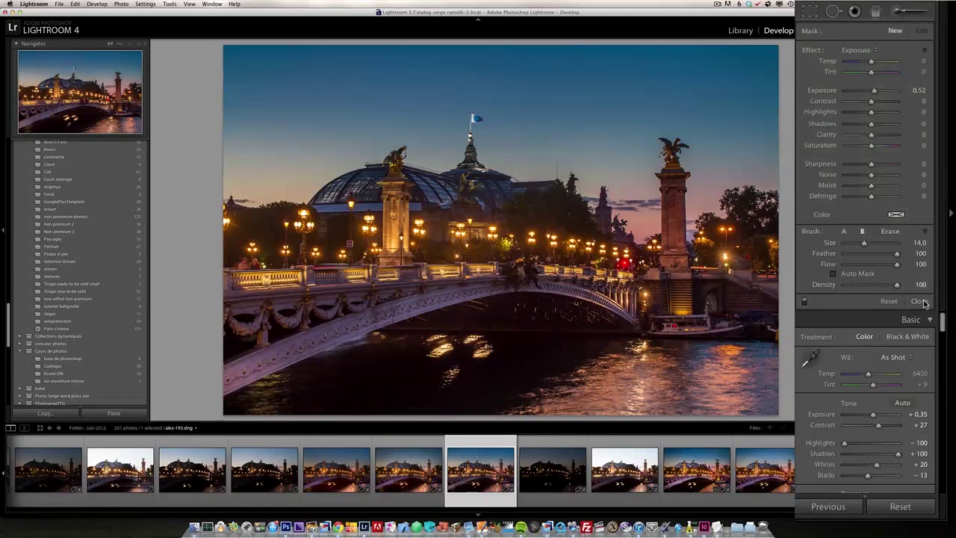
{"action": "left_click", "coordinate": [883, 226]}
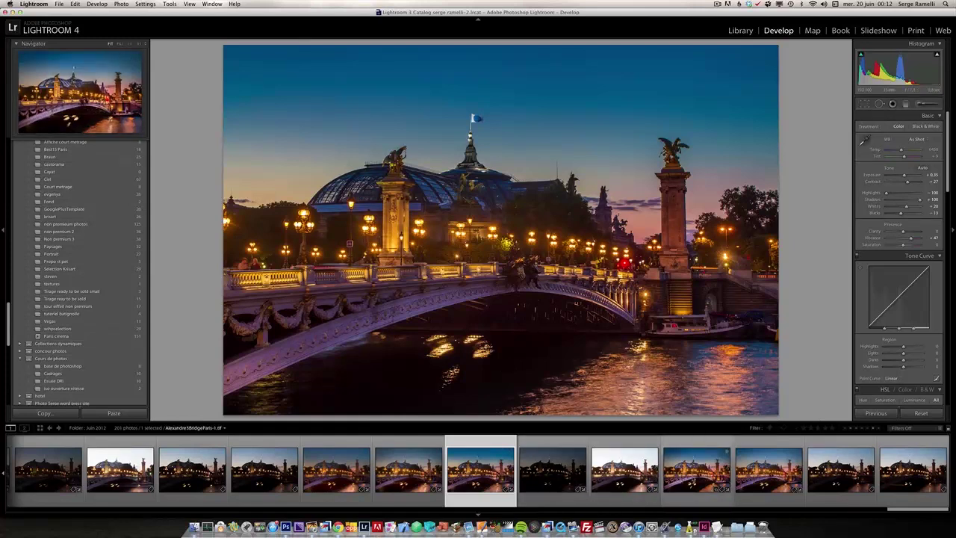
Step: Compare alex-193.dng side by side with Alexandre3BridgeParis-1.tif, zooming in on the dark arch and the street lamps
{"action": "left_click", "coordinate": [680, 476], "text": "super"}
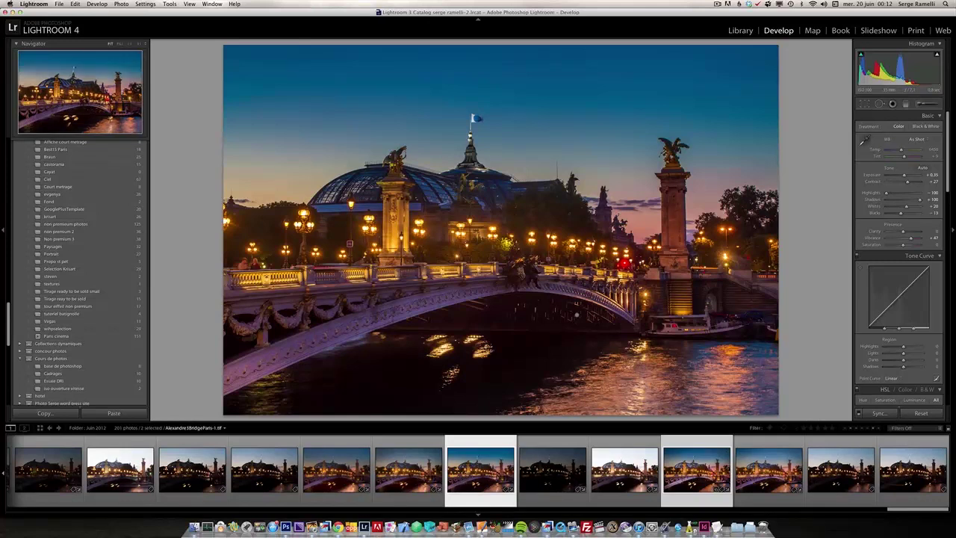
{"action": "key", "text": "c"}
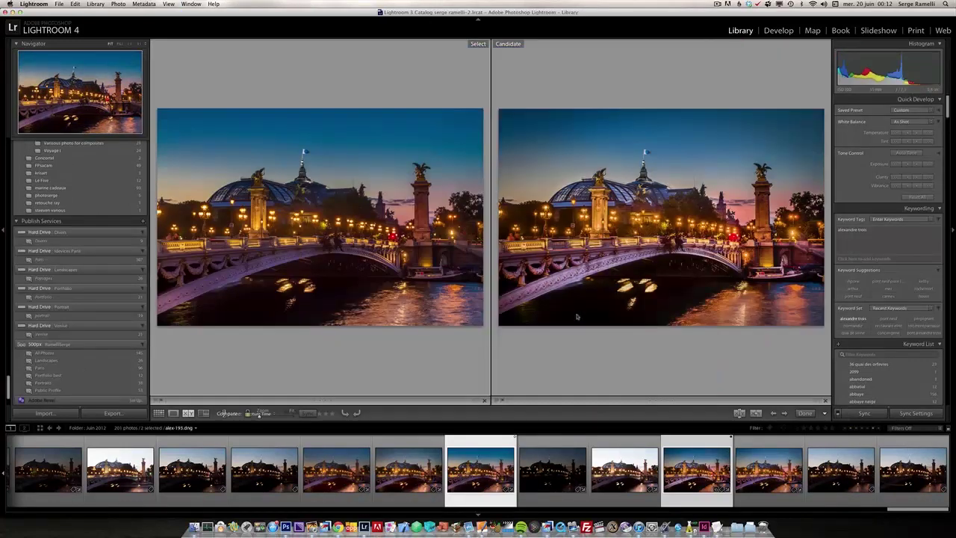
{"action": "left_click", "coordinate": [351, 274]}
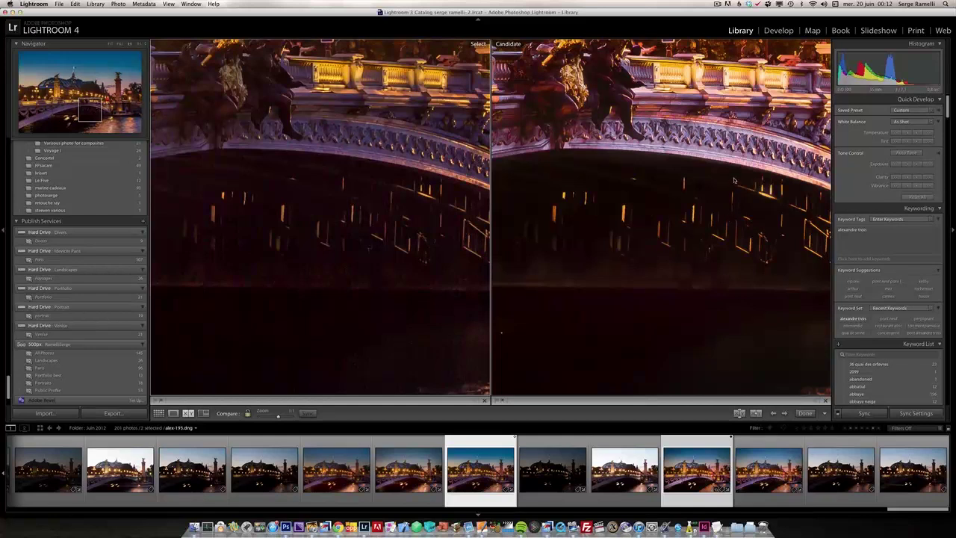
{"action": "left_click_drag", "start_coordinate": [698, 260], "coordinate": [610, 452]}
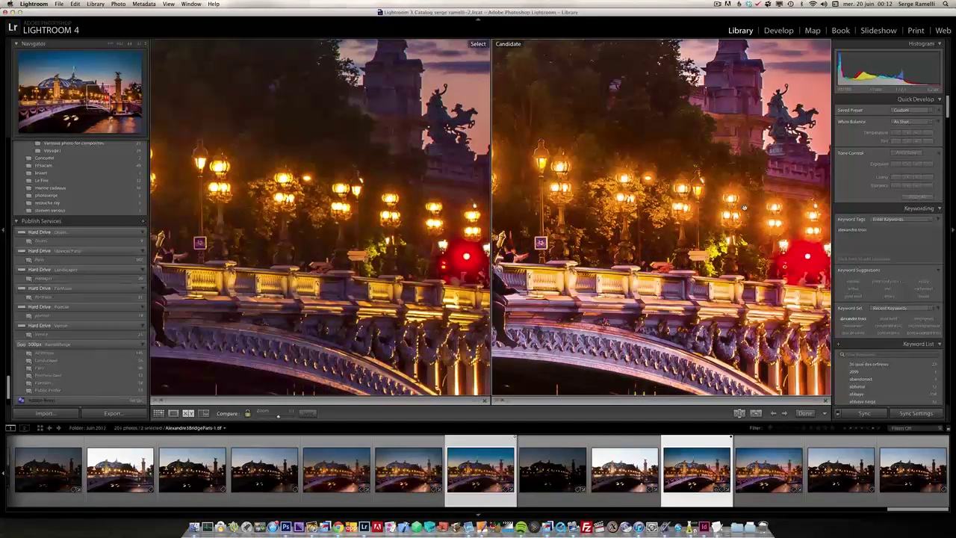
{"action": "left_click_drag", "start_coordinate": [744, 209], "coordinate": [672, 215]}
Step: Compare the glass roof and column close up in both versions, and leave the comparison
{"action": "left_click", "coordinate": [678, 220]}
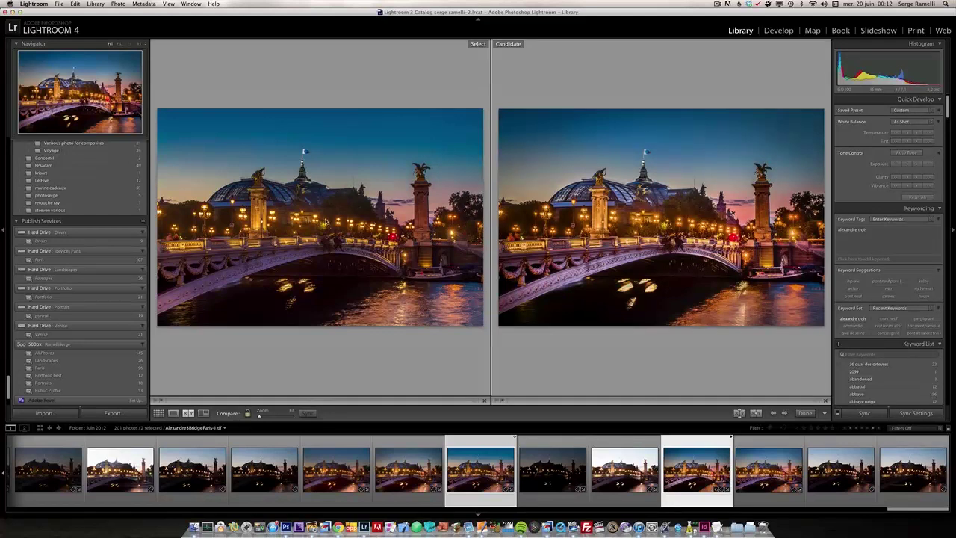
{"action": "left_click", "coordinate": [610, 182]}
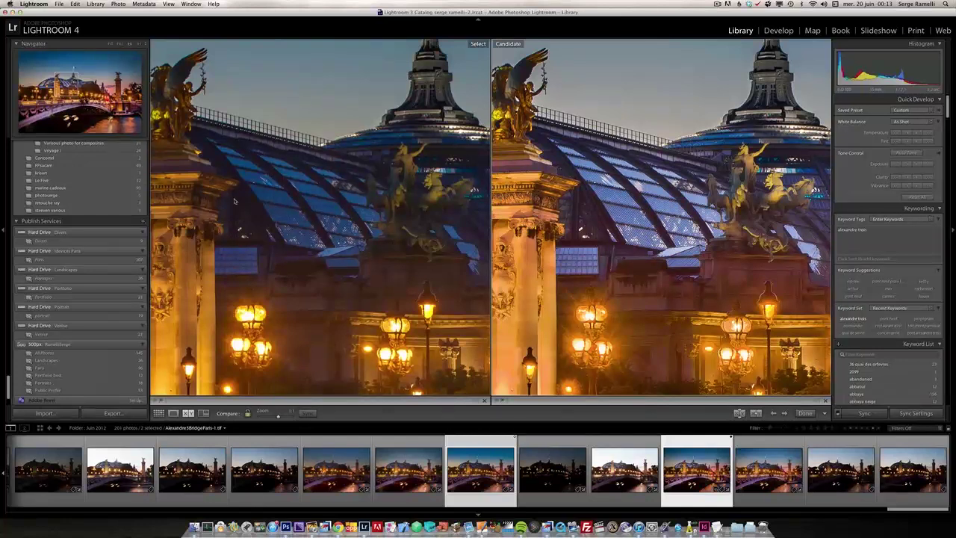
{"action": "left_click", "coordinate": [652, 217]}
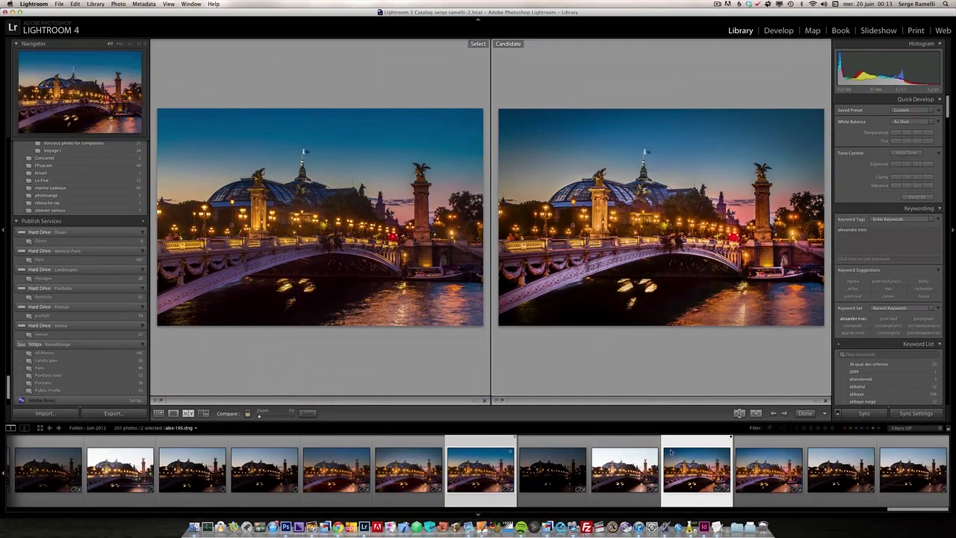
{"action": "left_click", "coordinate": [804, 413]}
Step: Inspect Alexandre3BridgeParis-1.tif on its own at close zoom and return to the full image
{"action": "left_click", "coordinate": [688, 472]}
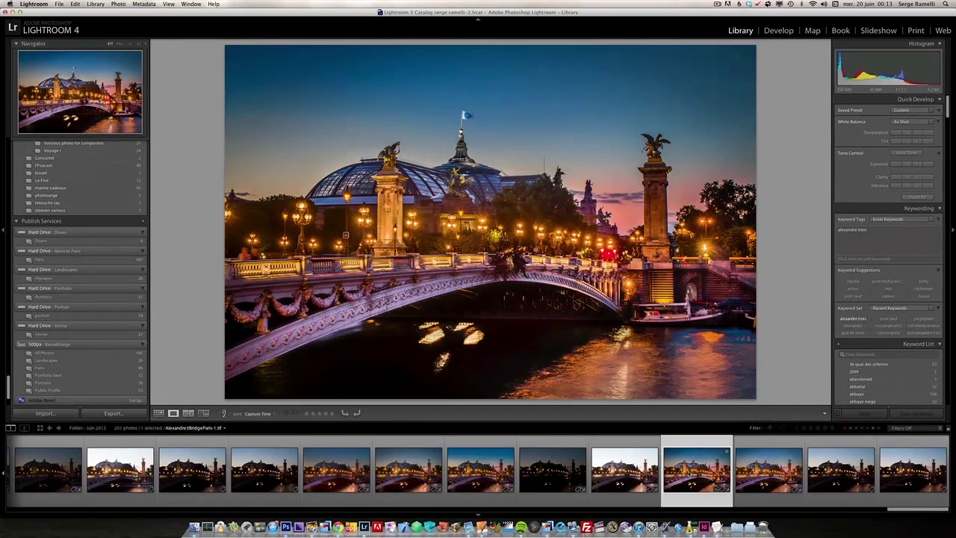
{"action": "key", "text": "z"}
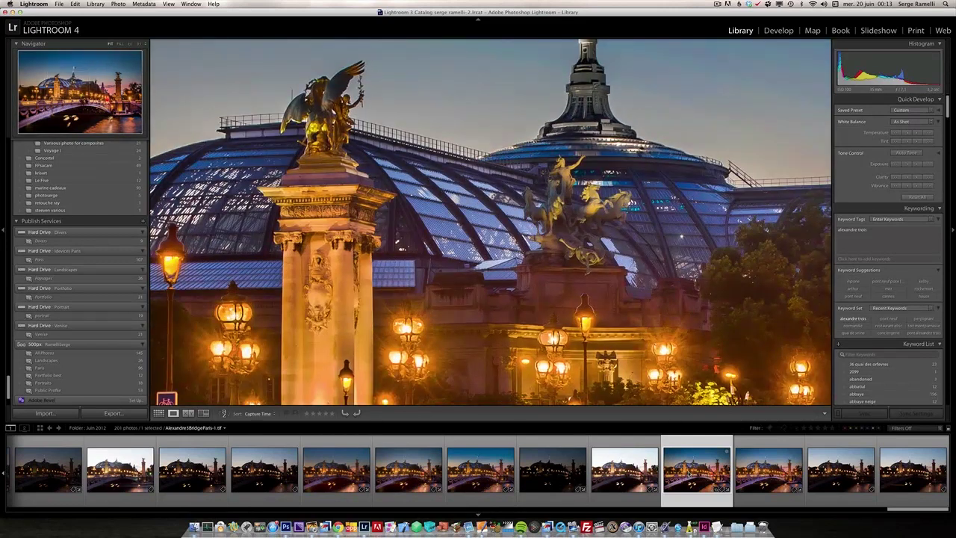
{"action": "key", "text": "z"}
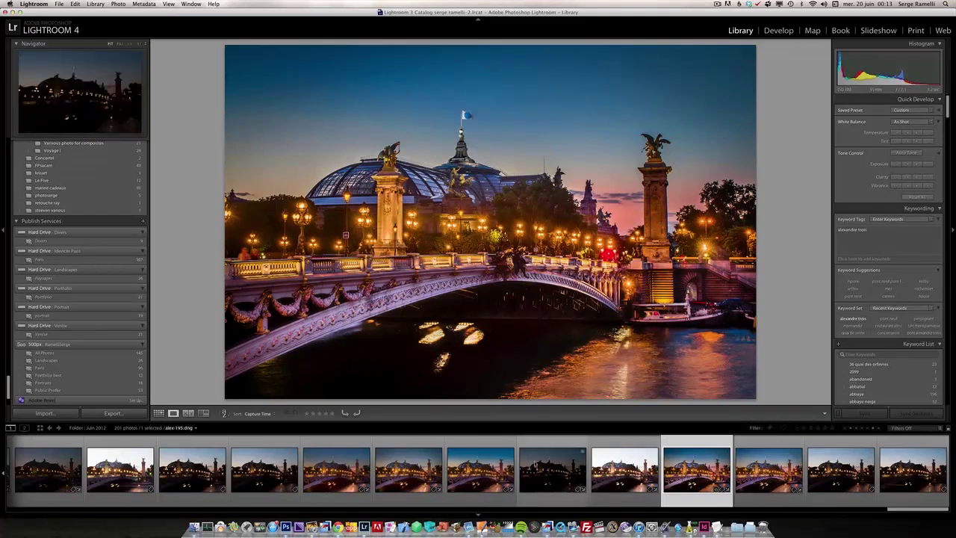
Step: Review the single-exposure edit and alex-193_4_5.tif, and return to Alexandre3BridgeParis-1.tif
{"action": "left_click", "coordinate": [484, 469]}
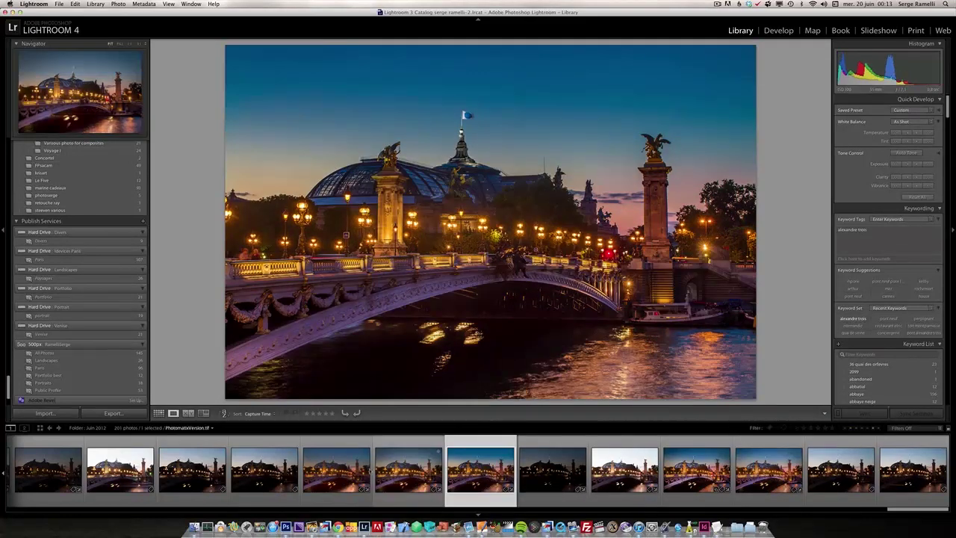
{"action": "left_click", "coordinate": [336, 476]}
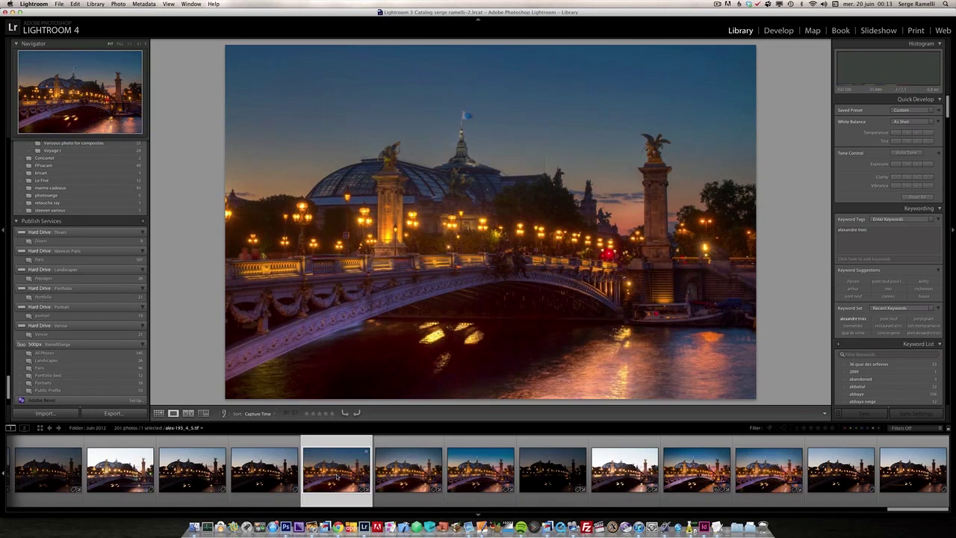
{"action": "left_click", "coordinate": [696, 469]}
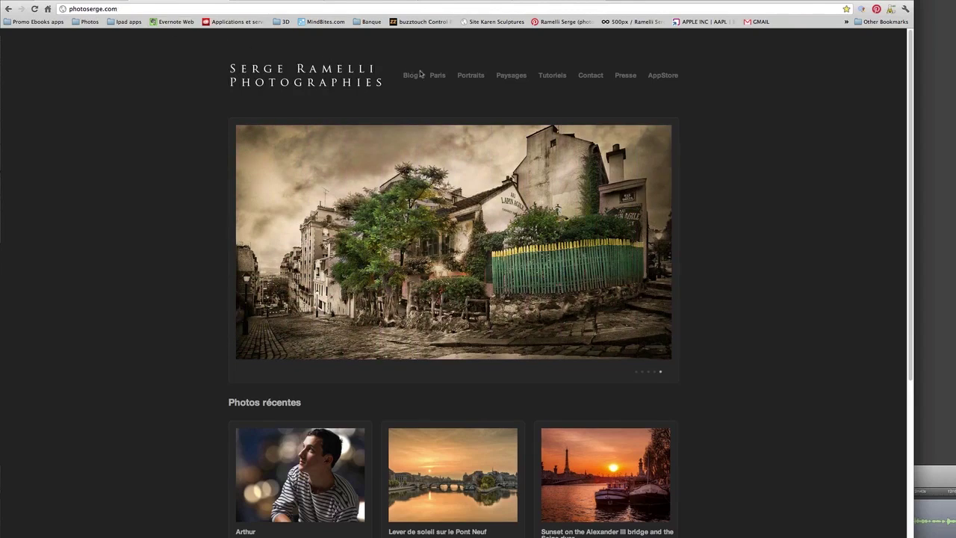
Step: In the web browser, open the AppStore page on photoserge.com and look through the Photoshop, Lightroom and HDR tutorial apps
{"action": "left_click", "coordinate": [661, 76]}
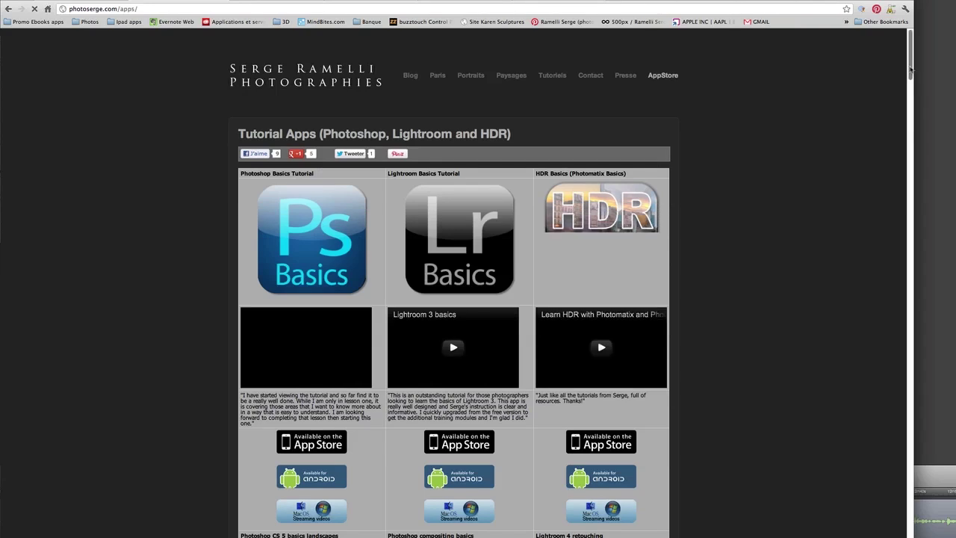
{"action": "scroll", "coordinate": [840, 94], "scroll_direction": "down", "scroll_amount": 2}
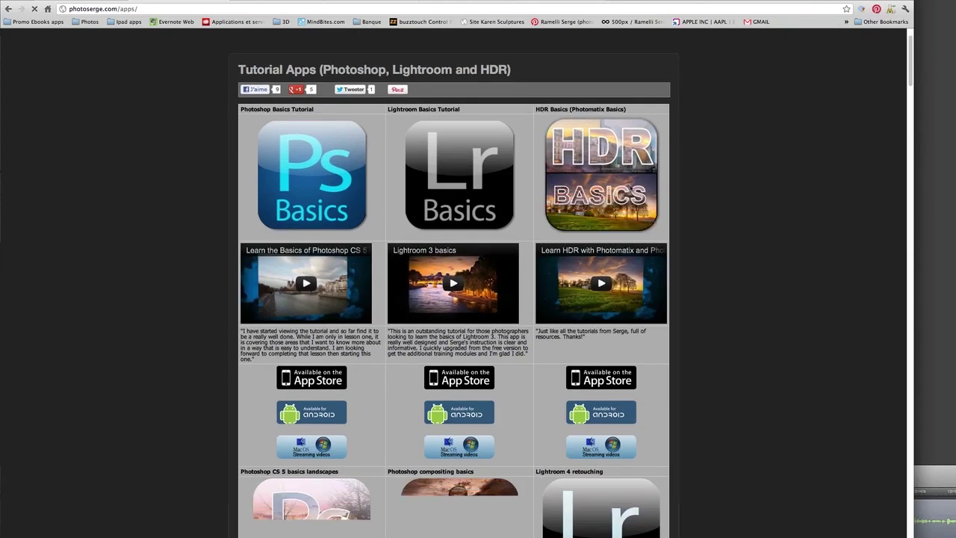
{"action": "scroll", "coordinate": [909, 112], "scroll_direction": "down", "scroll_amount": 5}
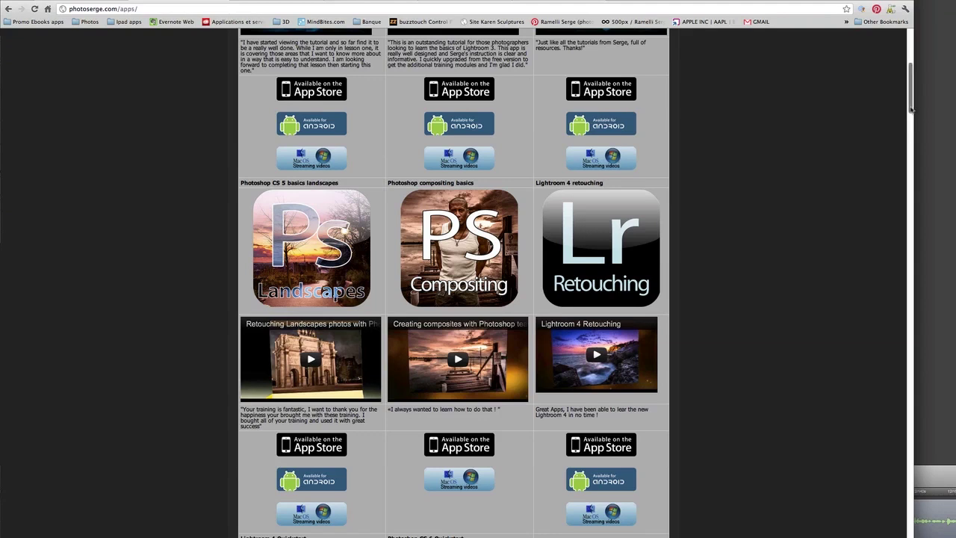
{"action": "scroll", "coordinate": [910, 114], "scroll_direction": "down", "scroll_amount": 3}
{"action": "mouse_move", "coordinate": [910, 112]}
{"action": "left_mouse_down"}
{"action": "mouse_move", "coordinate": [910, 81]}
{"action": "mouse_move", "coordinate": [912, 98]}
{"action": "left_mouse_up"}
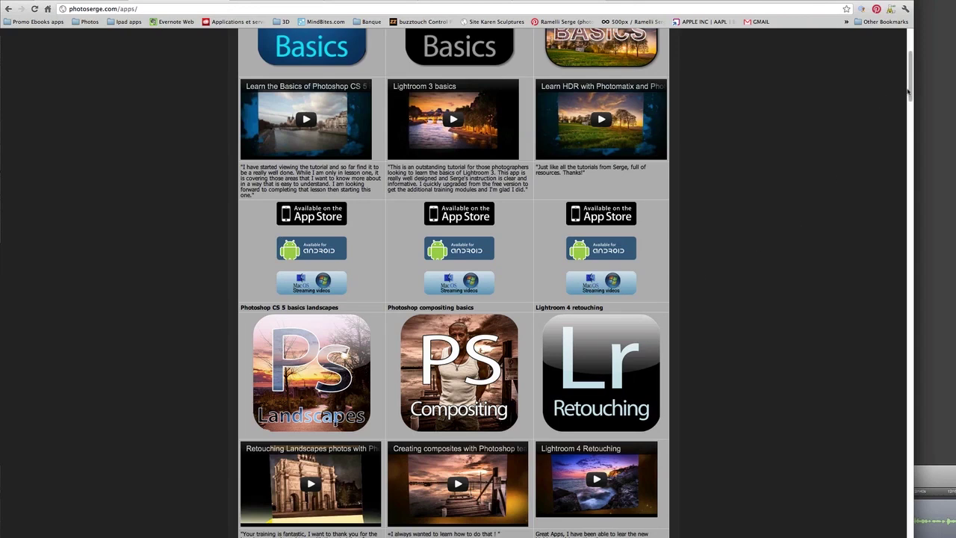
{"action": "scroll", "coordinate": [910, 99], "scroll_direction": "down", "scroll_amount": 1}
{"action": "left_click_drag", "start_coordinate": [910, 99], "coordinate": [912, 109]}
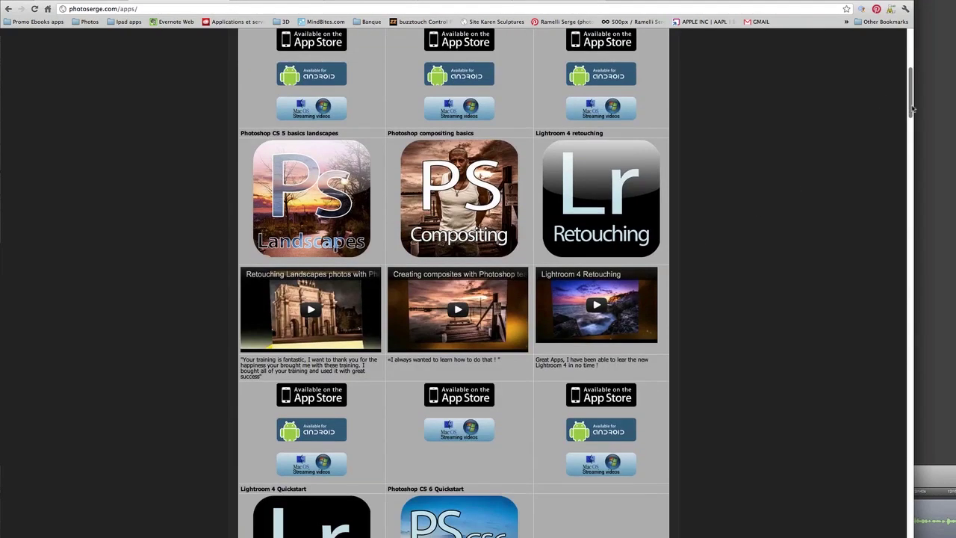
{"action": "left_click_drag", "start_coordinate": [912, 109], "coordinate": [908, 78]}
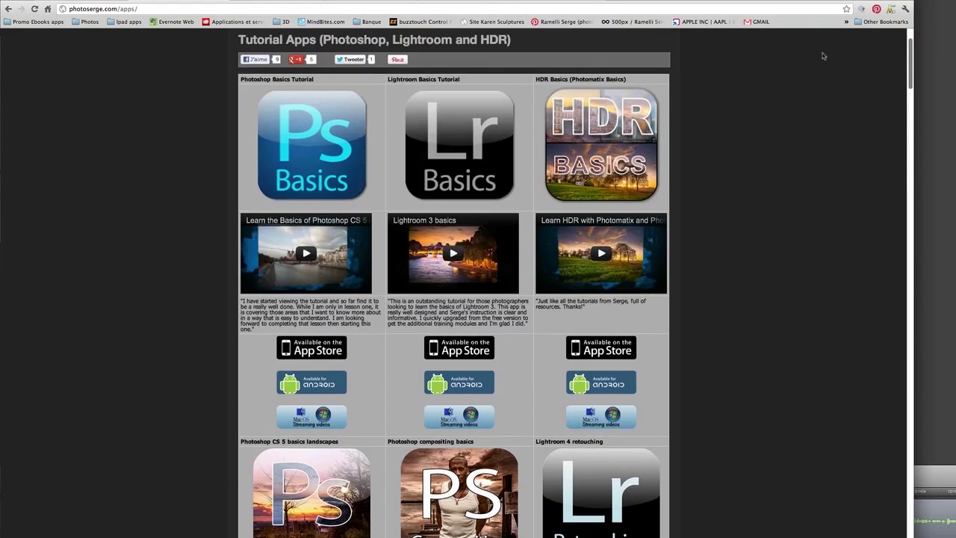